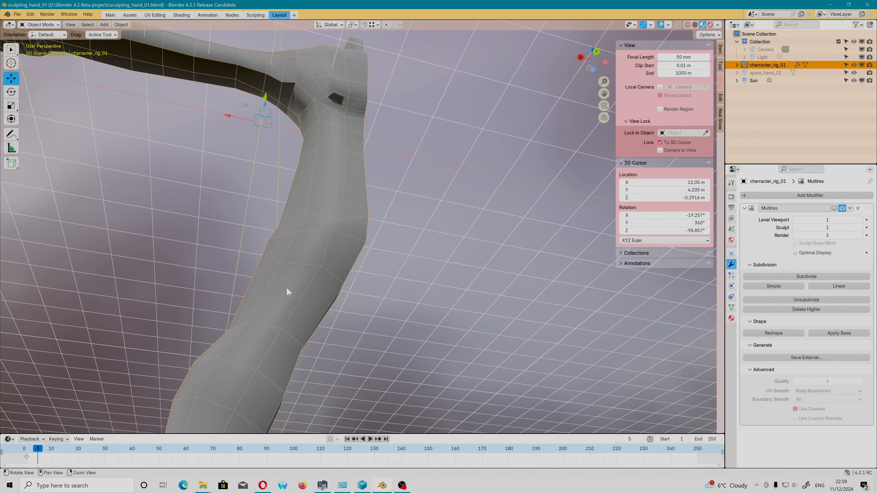
Turn on the viewport display of the Multires modifier to check the smoothed foot from below.
middle_click_drag(215, 209, 386, 263, "shift")
scroll(237, 220, "down", 5)
scroll(354, 242, "up", 1)
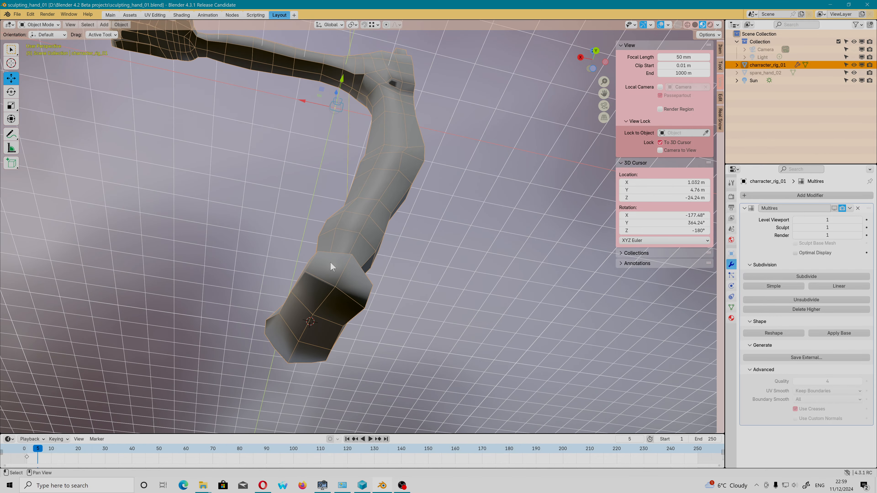
middle_click_drag(330, 262, 345, 294)
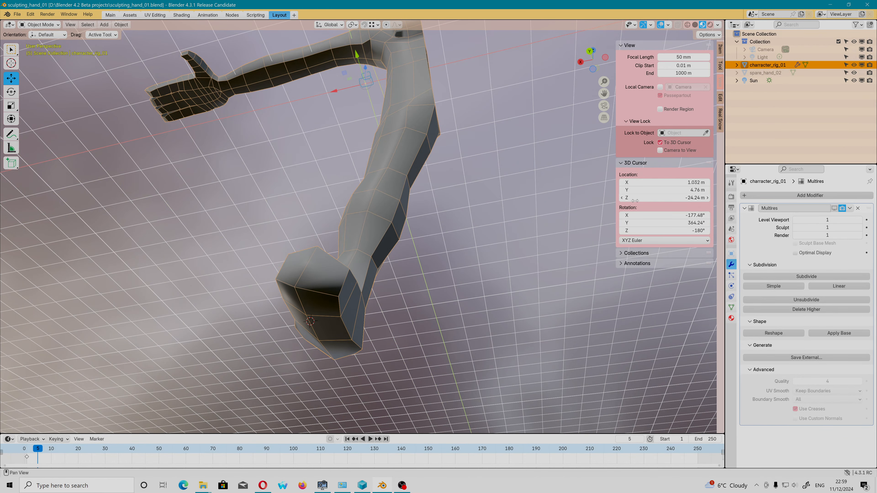
left_click(835, 208)
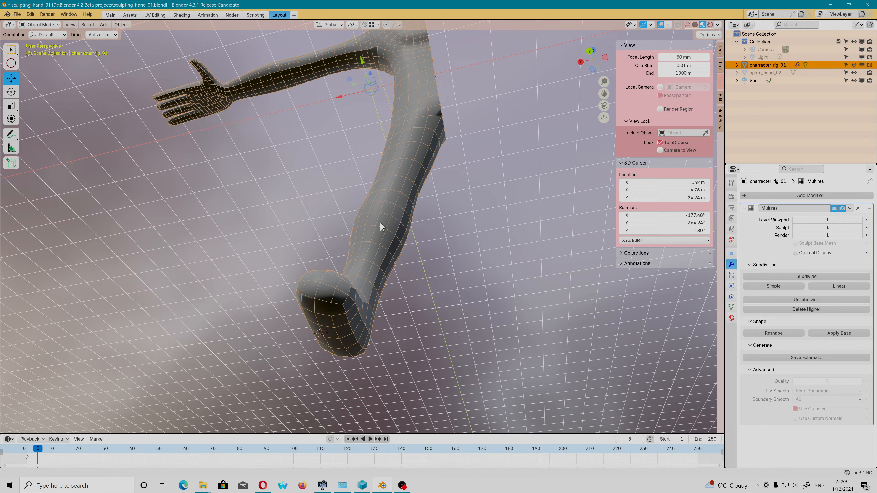
Place the 3D cursor at the base of the thumb and hide the Multires modifier in the viewport.
middle_click_drag(192, 117, 210, 138, "shift")
right_click(220, 108, "shift")
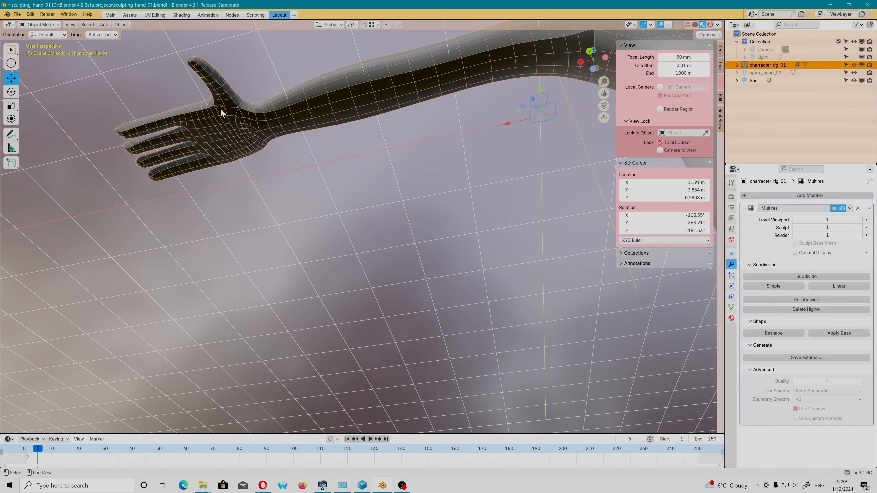
middle_click_drag(318, 156, 328, 214)
middle_click_drag(328, 224, 414, 325, "shift")
scroll(396, 333, "up", 6)
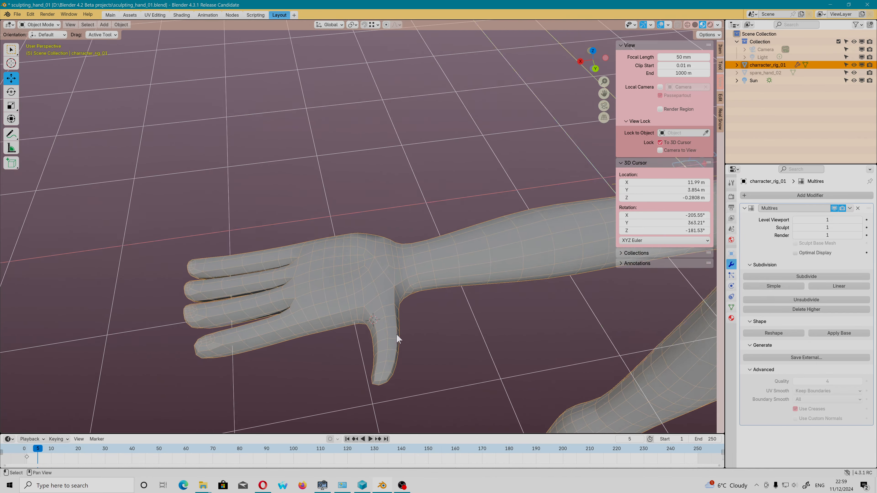
left_click(833, 208)
scroll(489, 254, "down", 3)
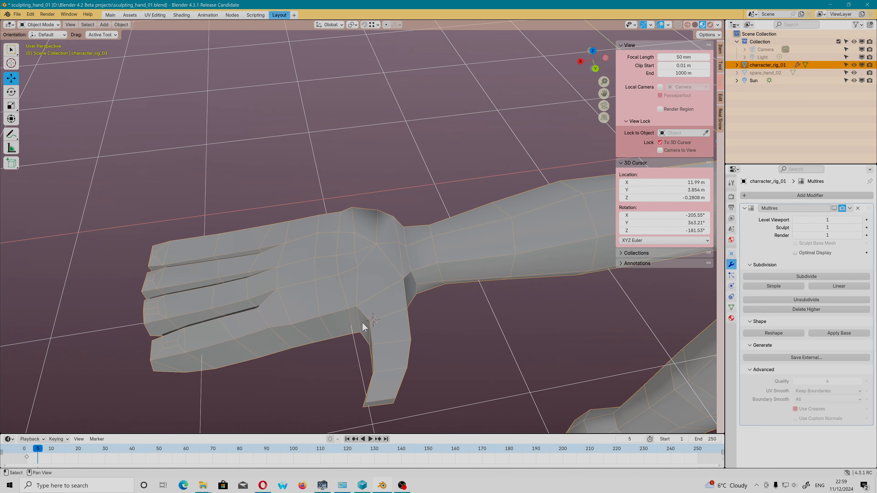
Switch to Sculpt Mode and pull the little-finger side of the palm near the wrist into shape with the Grab brush.
key("Tab")
middle_click_drag(389, 315, 439, 317)
left_click(36, 24)
left_click(43, 50)
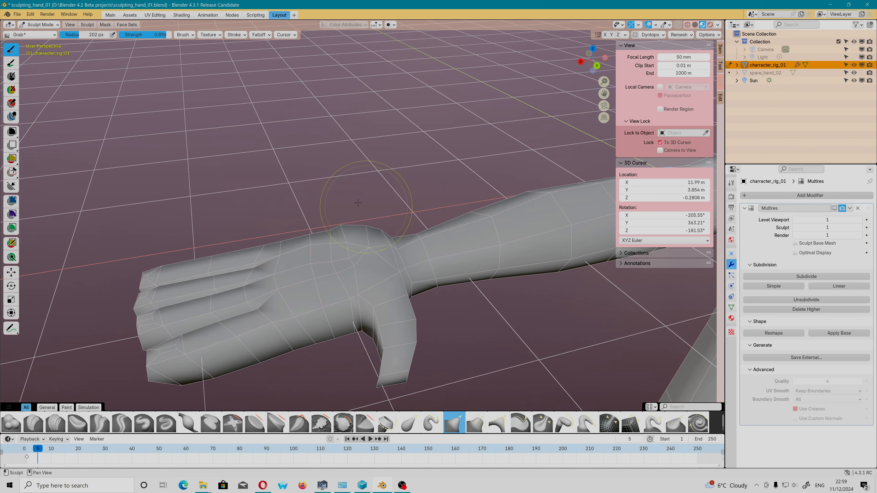
middle_click_drag(371, 231, 370, 322)
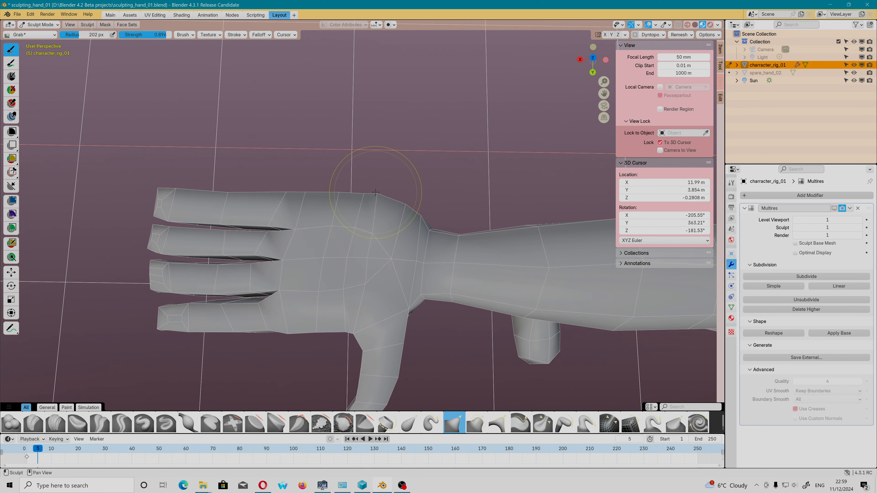
left_click_drag(377, 195, 360, 197)
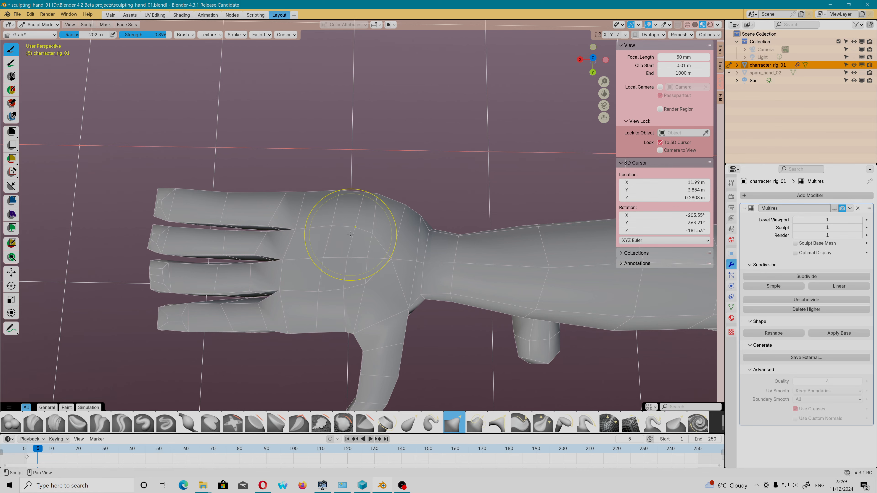
Reshape the thumb's base, its inner edge and the adjoining wrist with the Grab brush, and nudge the fingertip beside the index finger.
middle_click_drag(403, 276, 336, 177, "shift")
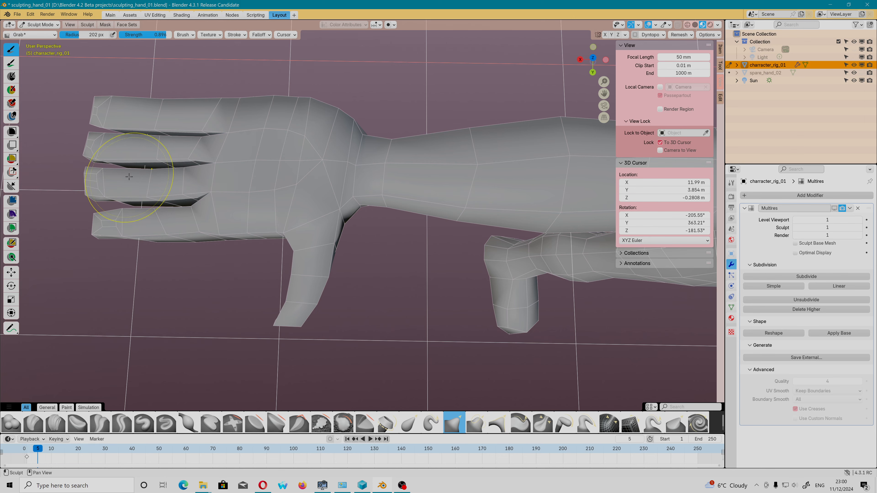
middle_click_drag(291, 252, 284, 247)
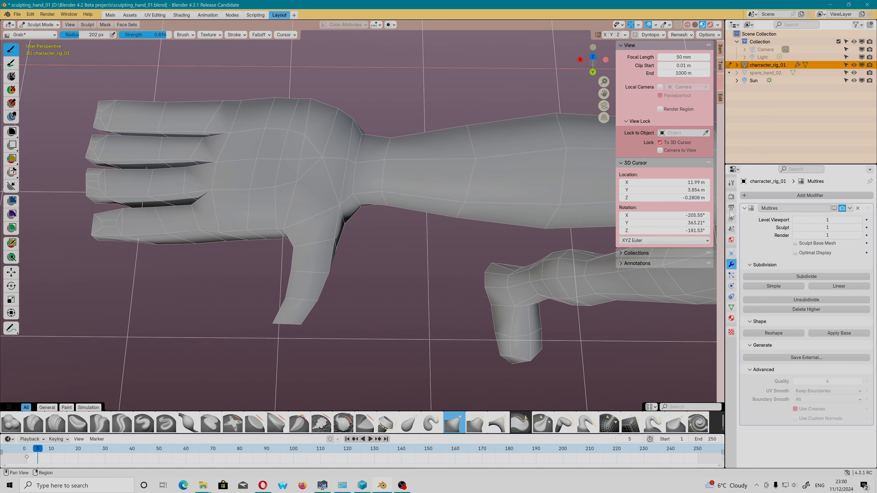
left_click(731, 182)
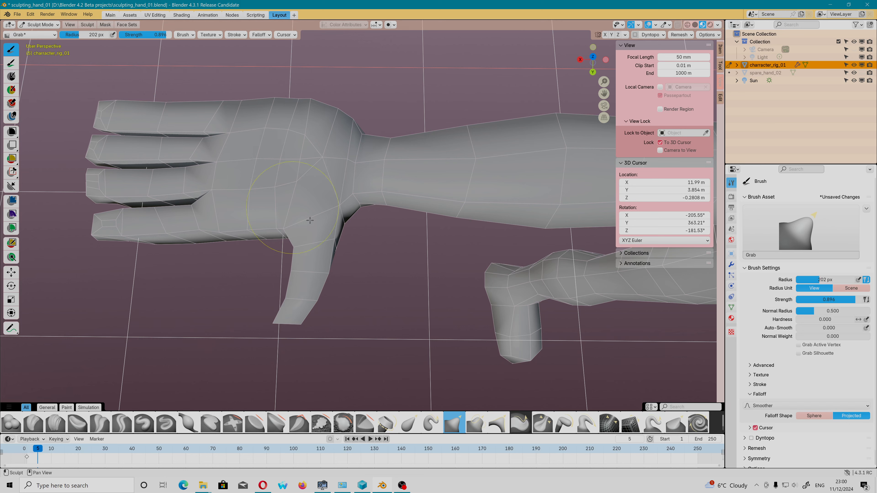
left_click_drag(297, 248, 288, 250)
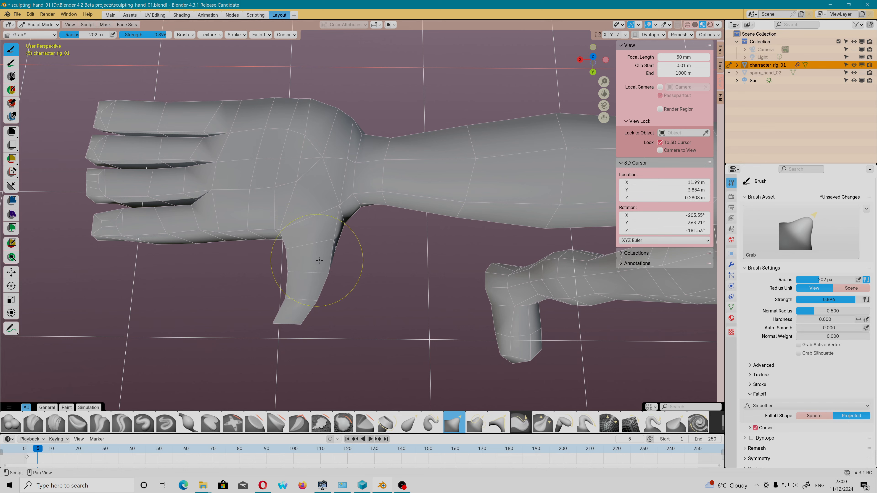
left_click_drag(326, 272, 320, 273)
left_click_drag(340, 207, 348, 210)
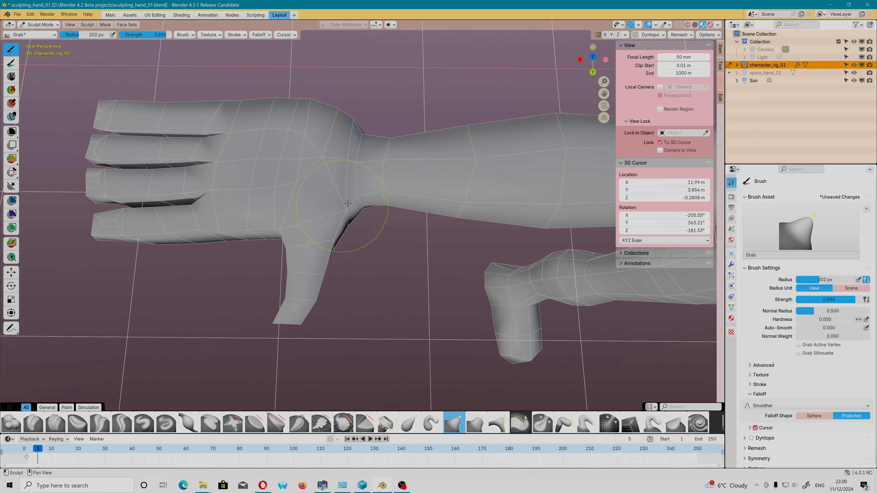
middle_click_drag(348, 203, 97, 190)
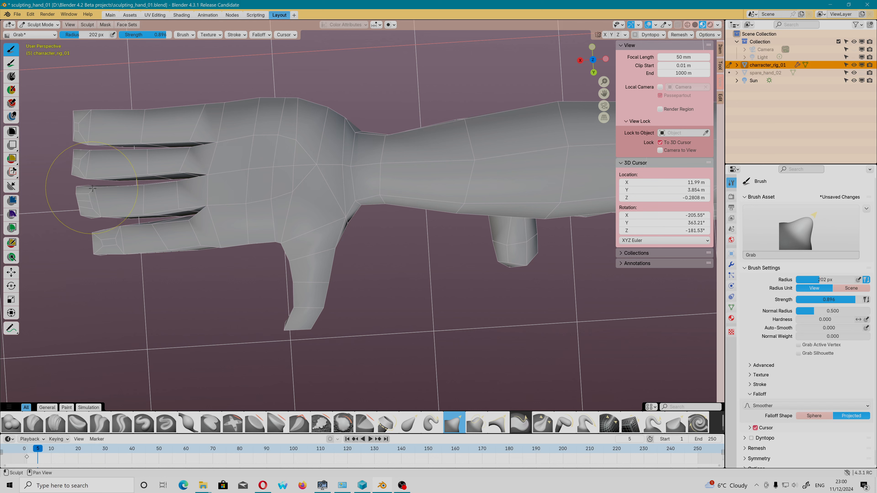
left_click_drag(92, 188, 89, 188)
Return to Object Mode and compare the hand with the Multires modifier shown and hidden in the viewport.
left_click(40, 25)
left_click(37, 35)
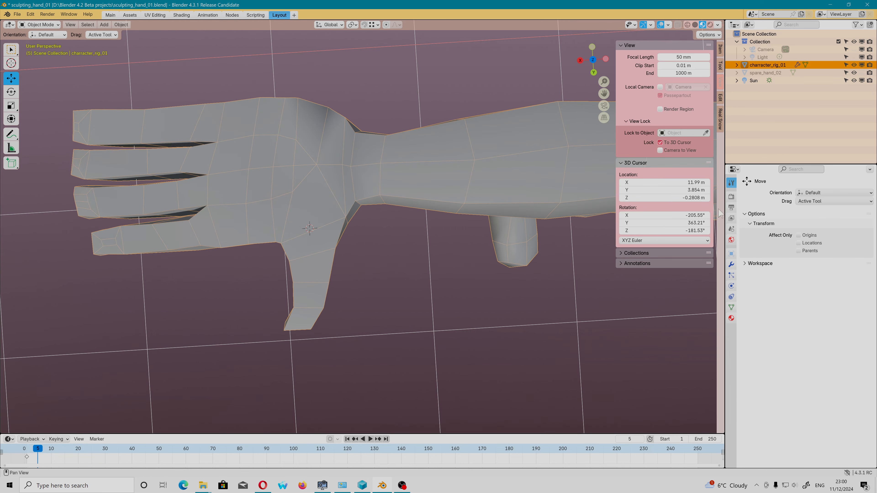
left_click(731, 196)
left_click(731, 265)
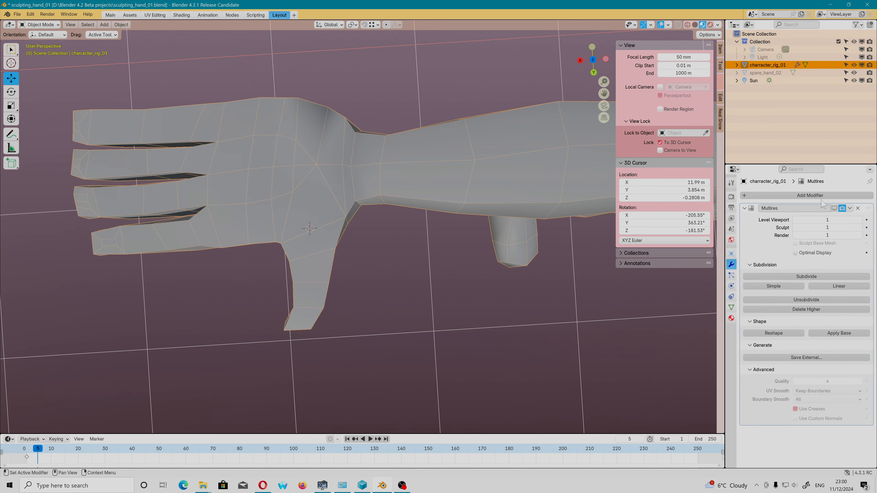
left_click(835, 209)
left_click(835, 209)
left_click(835, 208)
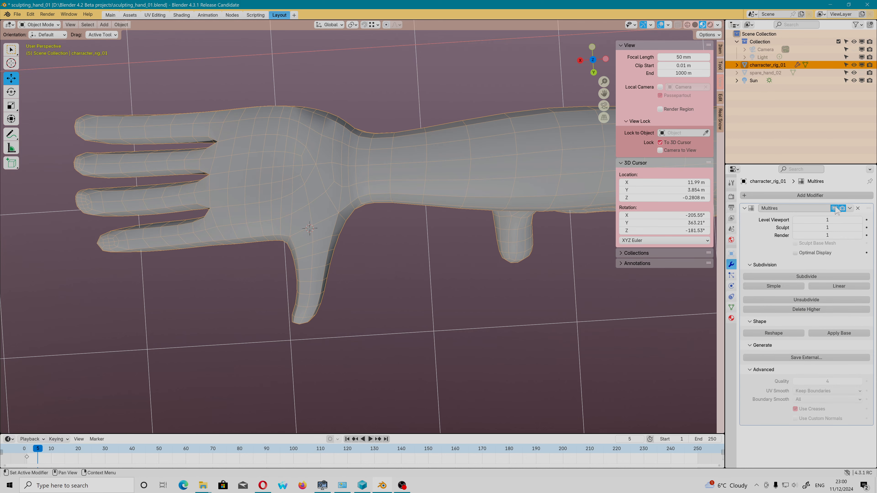
left_click(835, 209)
left_click(835, 208)
left_click(835, 208)
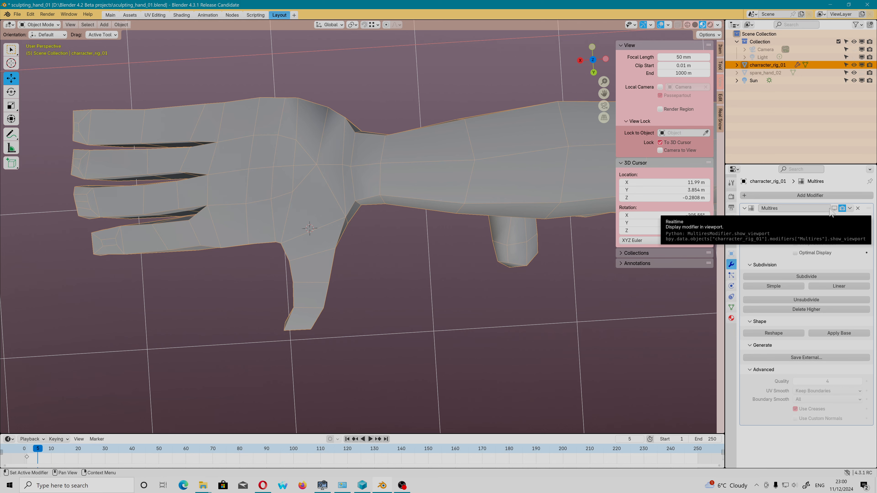
Compare the whole arm and body with the Multires modifier shown and hidden in the viewport.
scroll(464, 255, "down", 4)
middle_click_drag(452, 229, 366, 230, "shift")
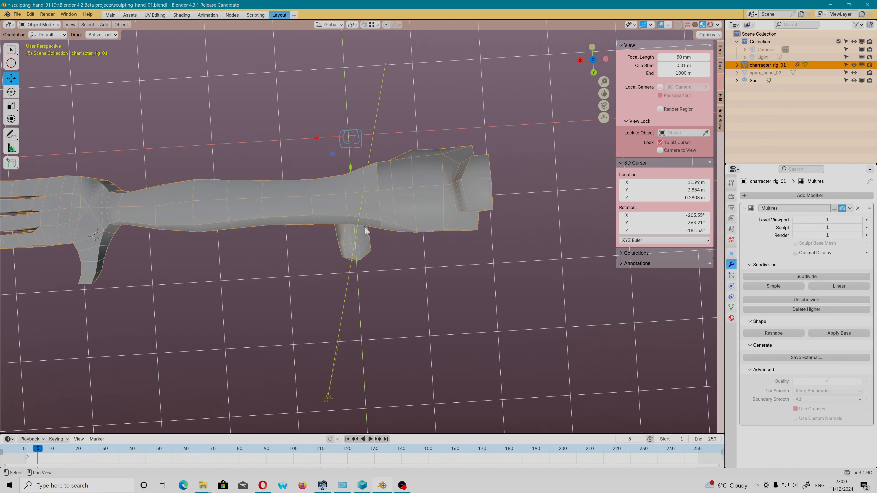
left_click(834, 208)
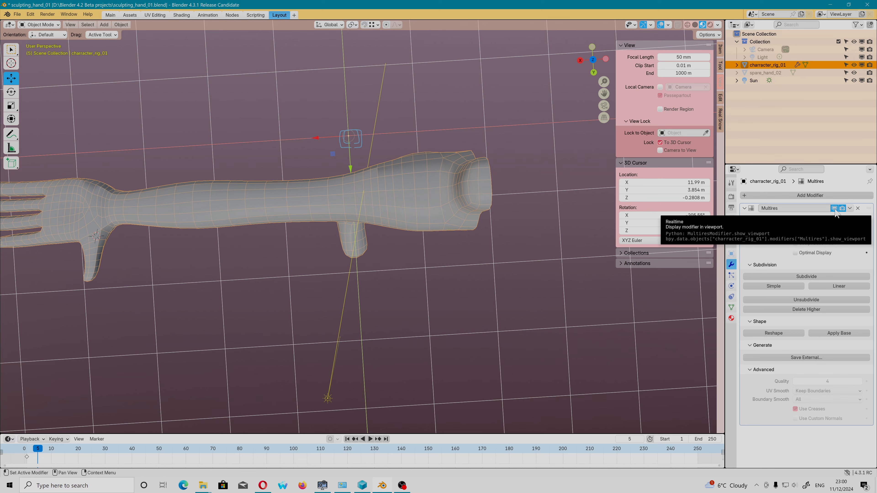
left_click(835, 209)
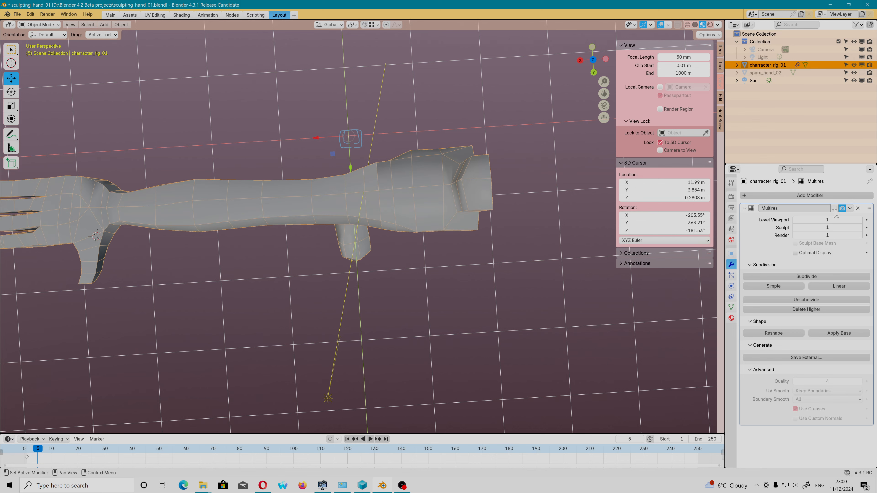
left_click(835, 208)
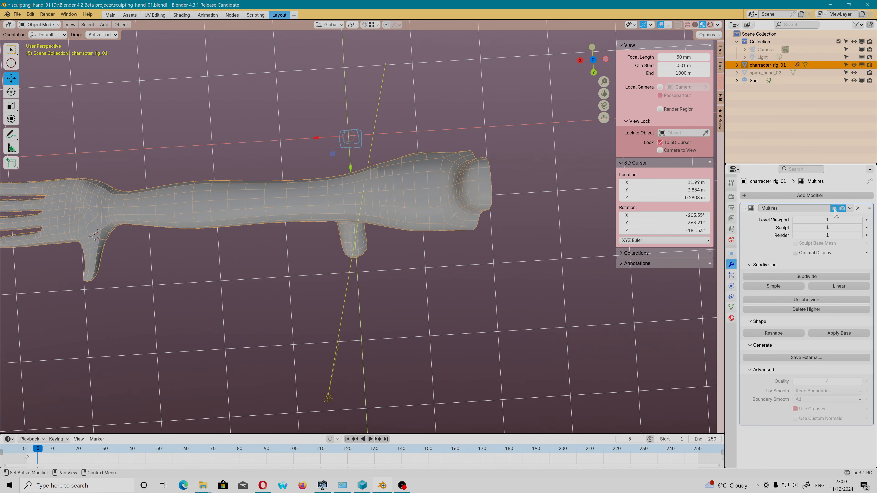
left_click(834, 208)
middle_click_drag(401, 215, 394, 166)
left_click(834, 208)
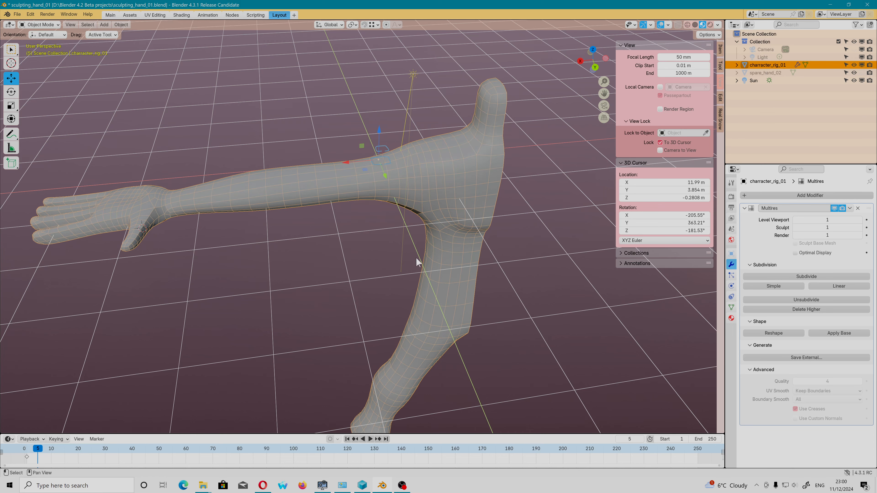
Hide the Multires modifier in the viewport to expose the low-poly sole of the foot.
middle_click_drag(143, 227, 163, 203)
left_click_drag(360, 302, 529, 286, "alt")
middle_click_drag(529, 287, 381, 227, "alt")
middle_click_drag(220, 214, 416, 240, "alt")
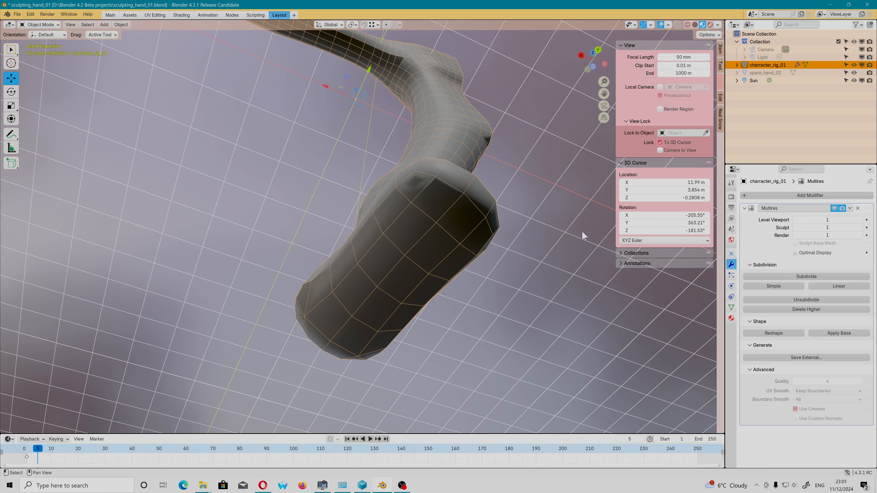
left_click(834, 208)
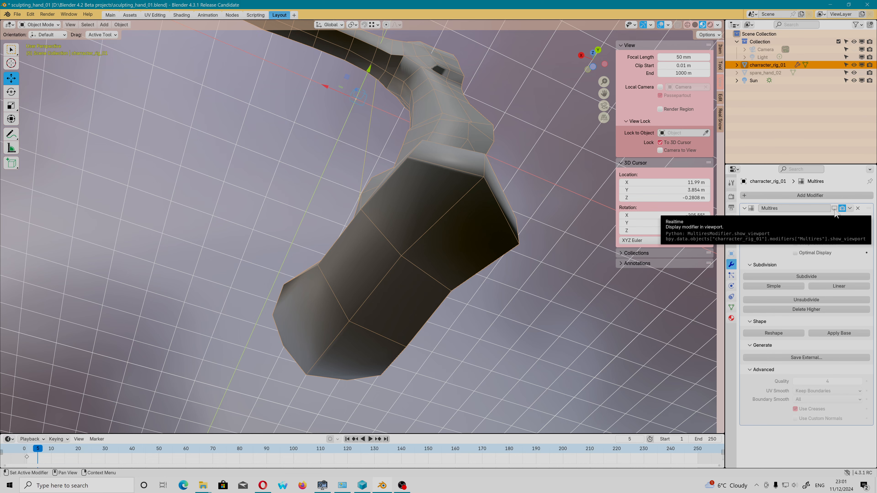
Enter Edit Mode on the character mesh and place the 3D cursor in the middle of the foot's sole.
key("Tab")
middle_click_drag(401, 265, 350, 333)
right_click(362, 319, "shift")
scroll(349, 333, "up", 4)
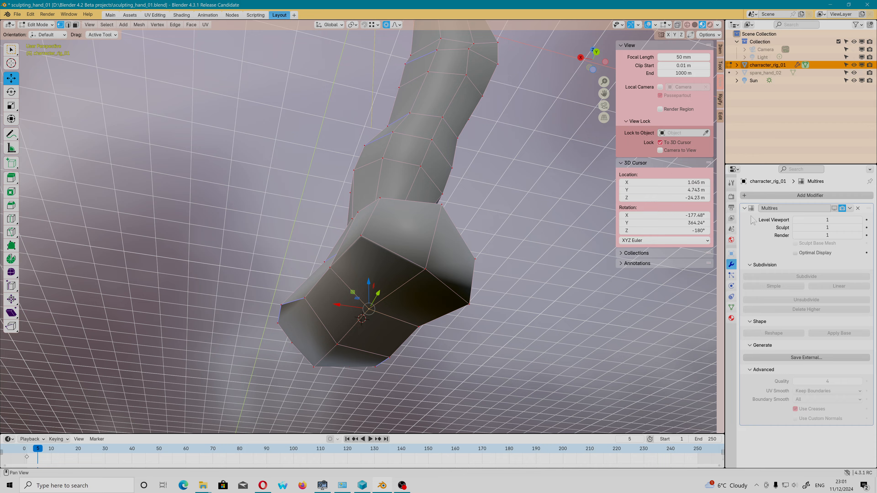
middle_click_drag(437, 259, 399, 292)
Select all the faces on the sole of the foot in face select mode.
key("3")
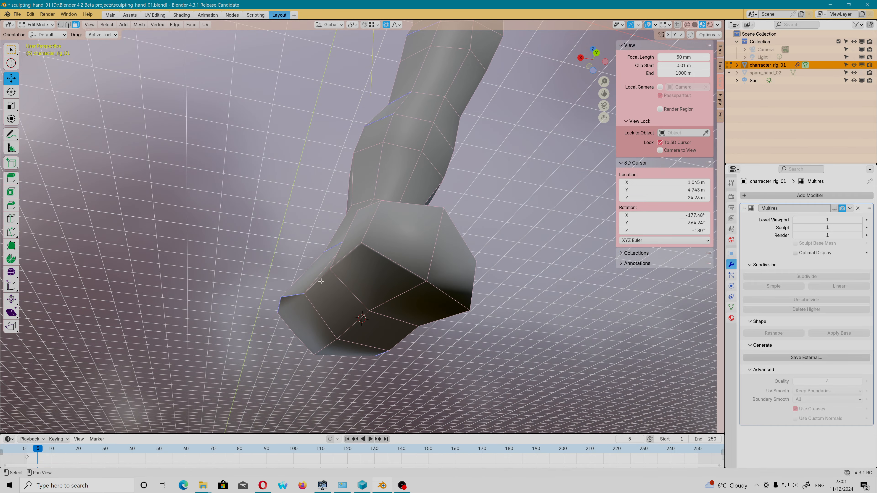
left_click(323, 301)
middle_click_drag(323, 301, 403, 313)
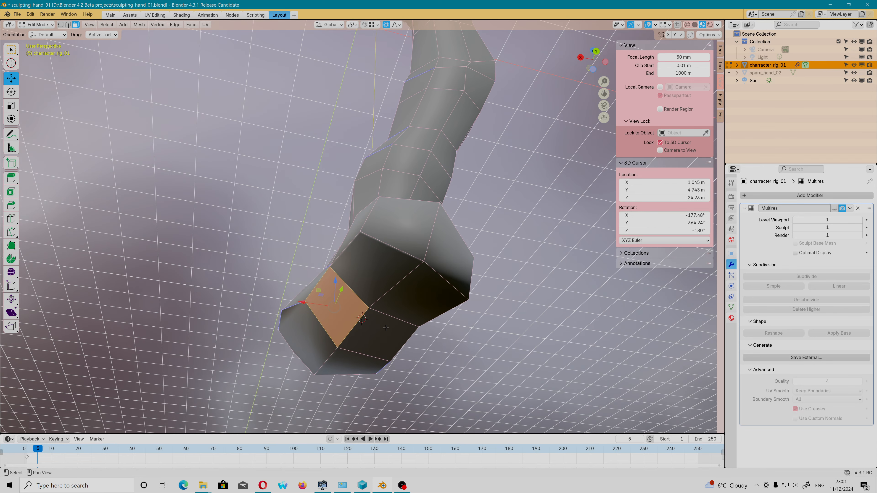
key("c")
mouse_move(385, 328)
left_mouse_down()
mouse_move(323, 350)
mouse_move(374, 290)
left_mouse_up()
right_click(378, 298)
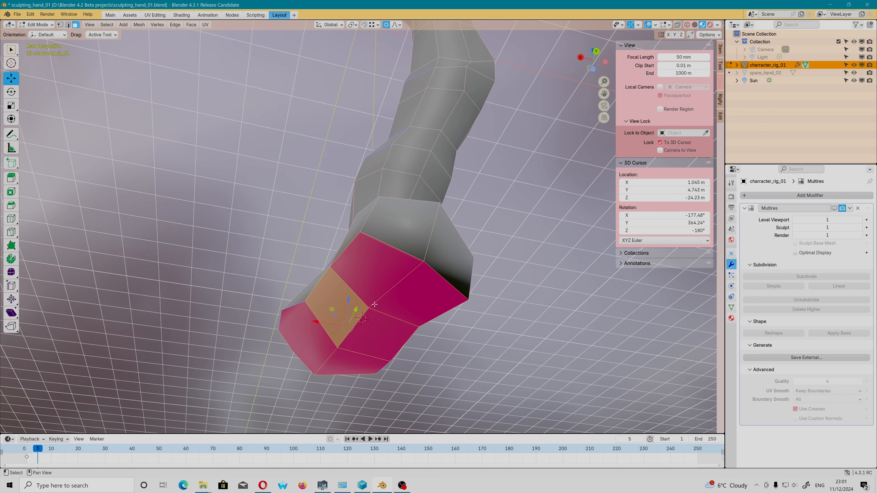
Flatten the selected sole faces by scaling them to 0.213 on Z in the Normal orientation.
key("shift+space")
key("s")
middle_click_drag(375, 304, 283, 226)
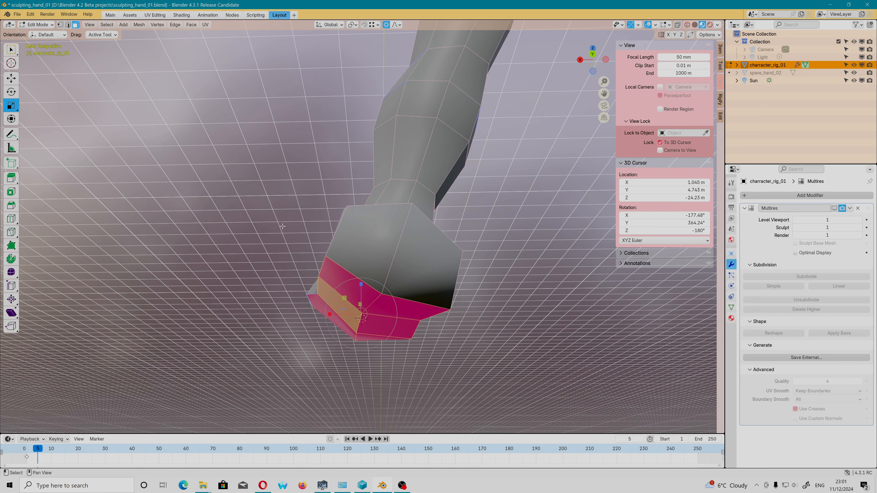
left_click(49, 35)
left_click(45, 68)
left_click_drag(349, 344, 413, 329)
middle_click_drag(413, 329, 412, 296)
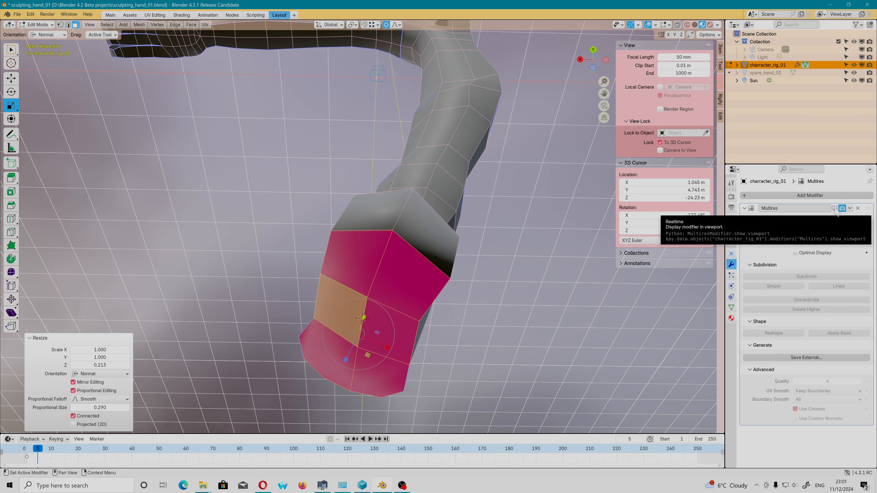
Knife-cut an inset line across the sole's wide end, following its outer rim from one outer corner to the other.
middle_click_drag(372, 275, 398, 275)
scroll(399, 278, "up", 2)
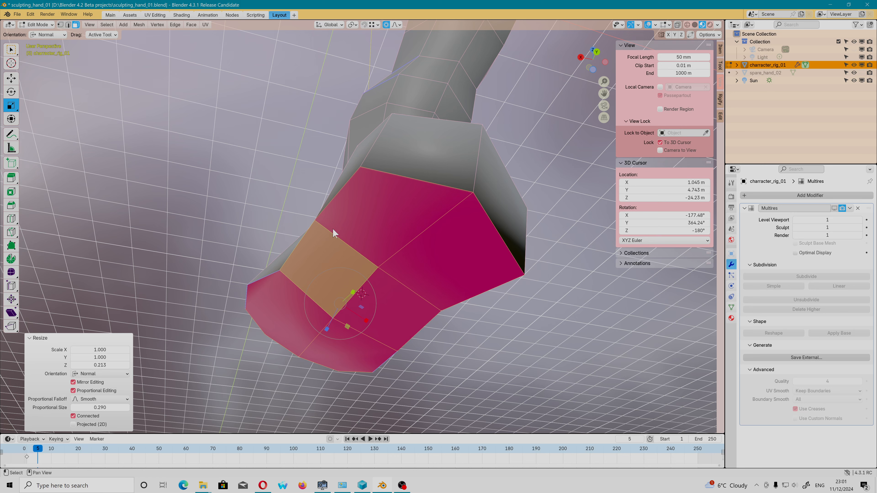
key("k")
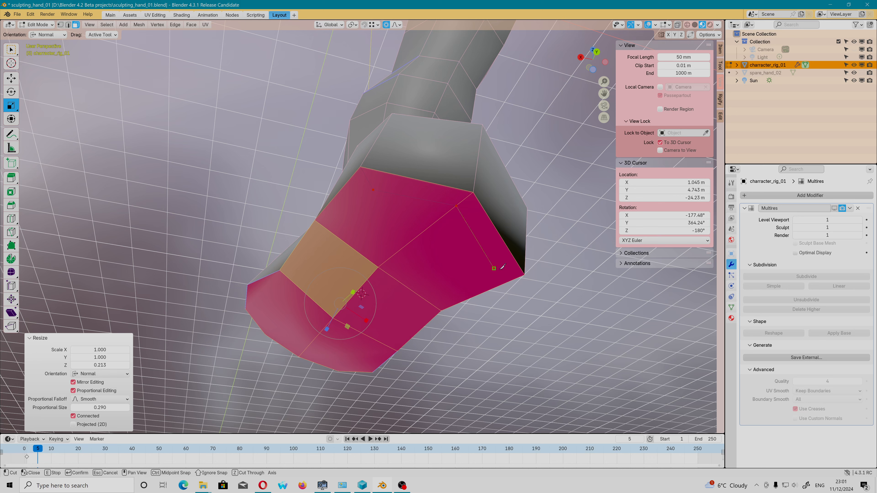
key("Return")
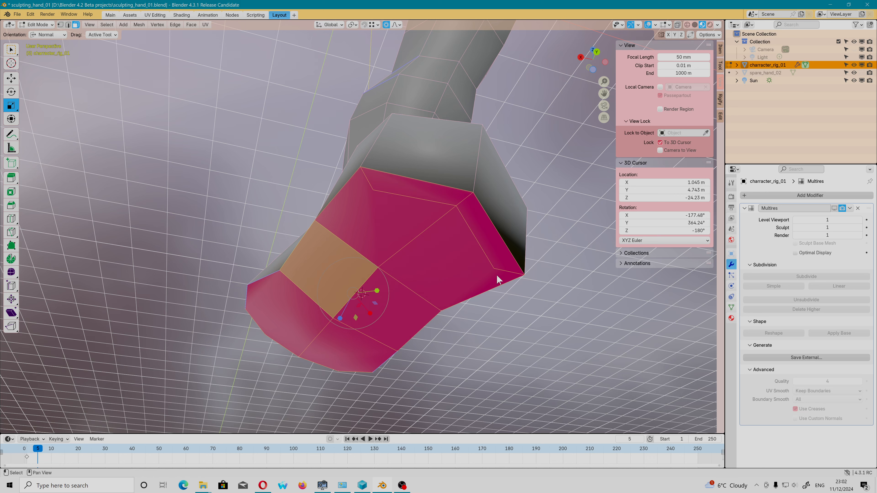
Knife-cut the inset line along one long side of the sole and around its narrow end to the far outer corner.
key("k")
left_click(494, 269)
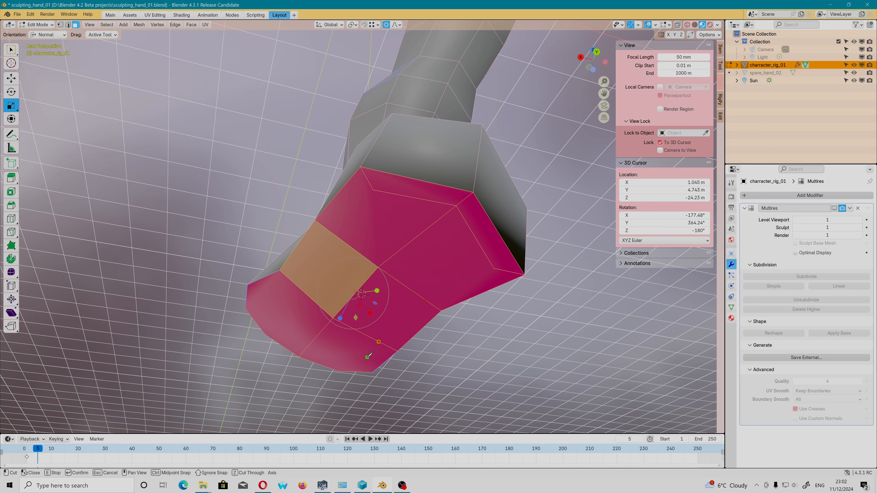
left_click(373, 372)
key("Return")
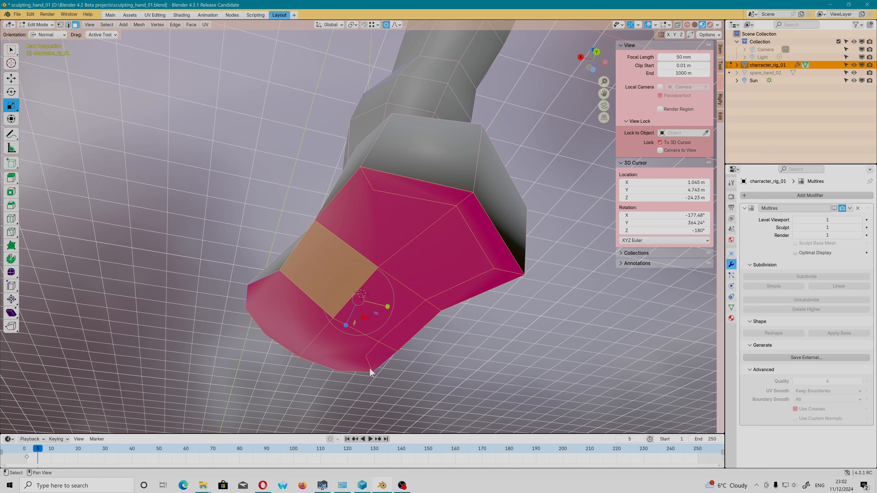
key("k")
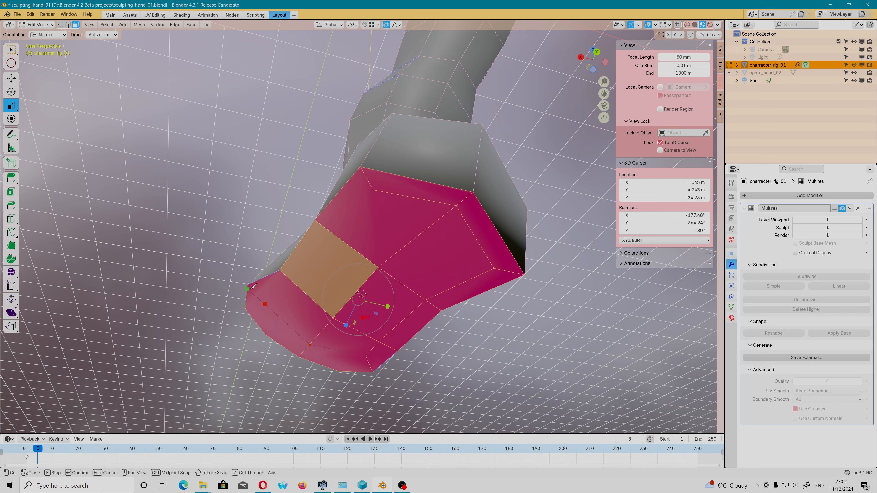
left_click(246, 308)
key("Return")
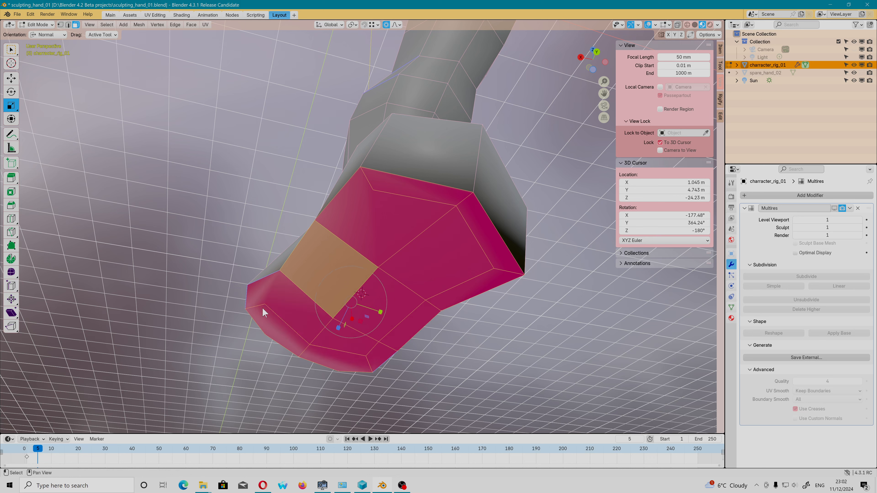
Close the inset loop on the sole with a knife cut along the remaining long side, back to the wide end.
key("k")
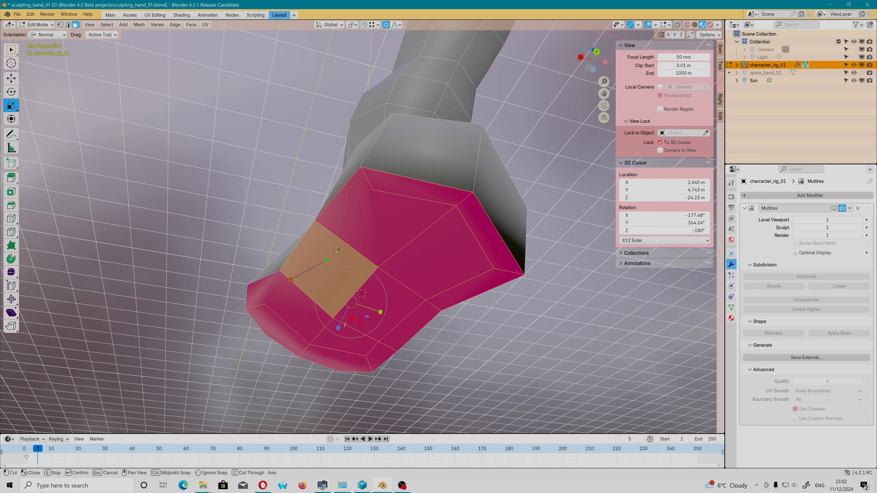
left_click(333, 234)
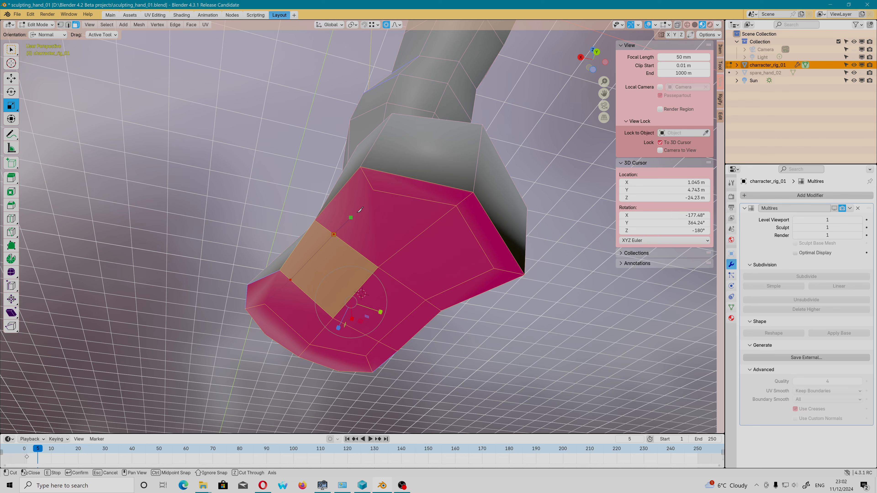
left_click(373, 189)
key("Return")
middle_click_drag(375, 251, 397, 306)
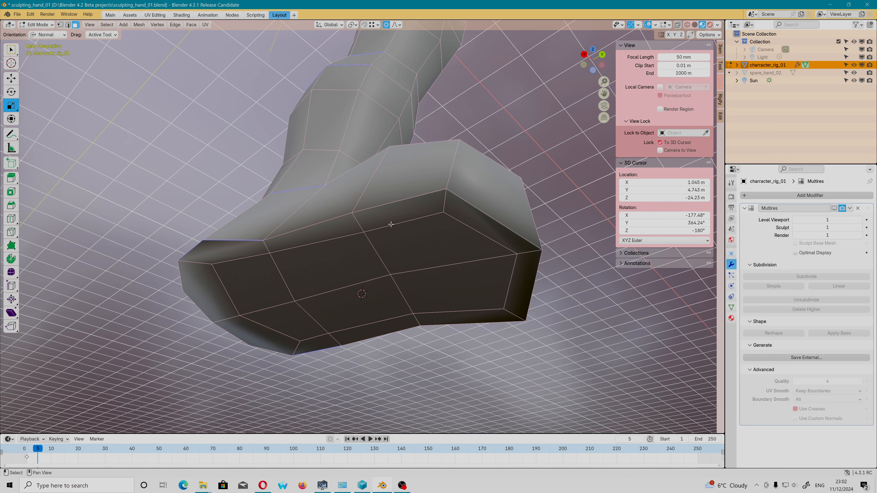
Return to Object Mode and preview the foot with Multires shown in the viewport, hiding the modifier again after checking.
left_click(38, 25)
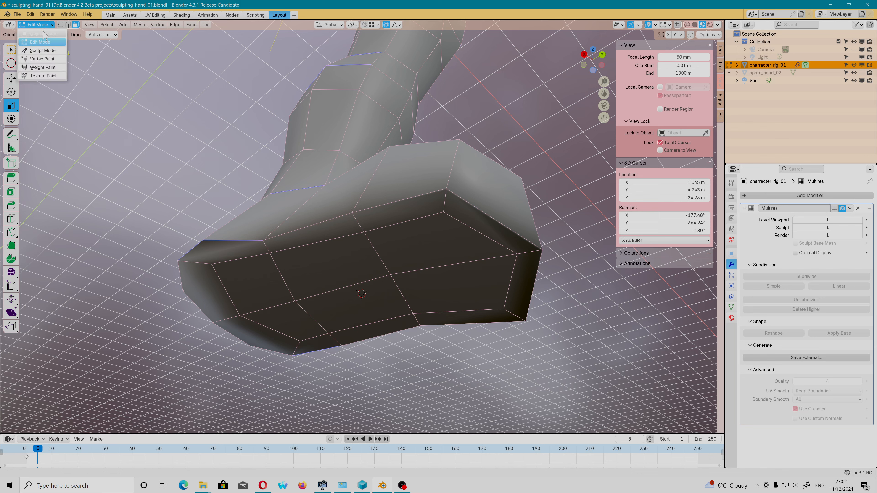
left_click(37, 32)
left_click(834, 208)
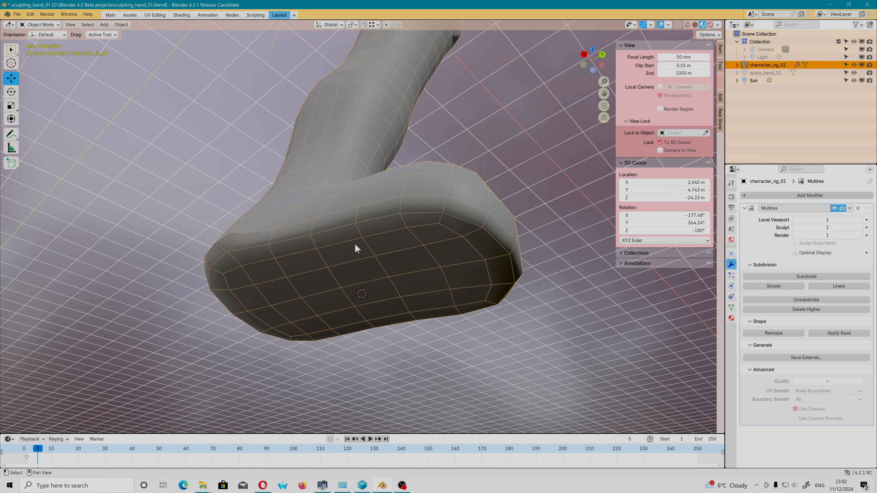
middle_click_drag(356, 249, 446, 273)
scroll(380, 271, "down", 3)
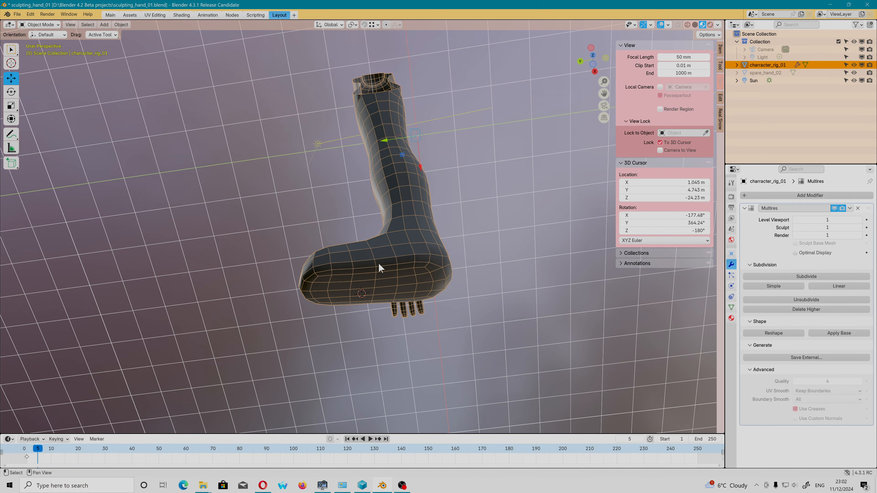
middle_click_drag(380, 268, 429, 301)
left_click(834, 208)
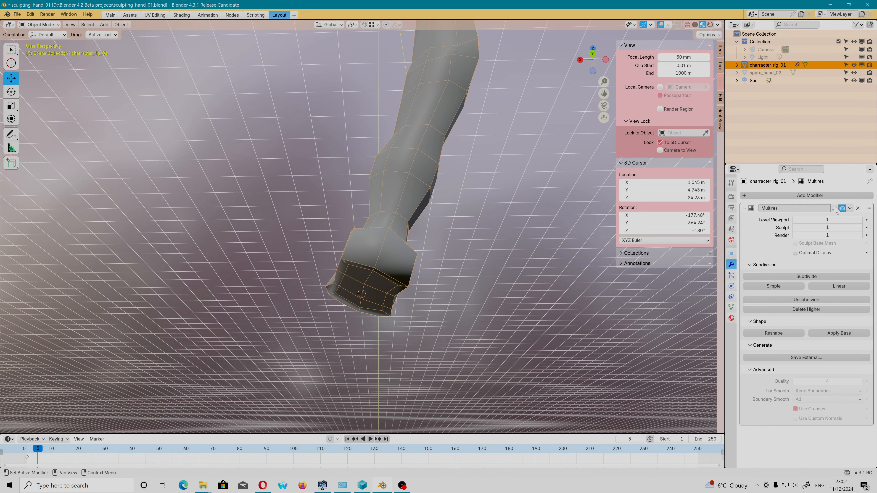
scroll(367, 203, "down", 6)
middle_click_drag(400, 183, 392, 250, "shift")
middle_click_drag(405, 215, 366, 269, "shift")
key("shift+d")
left_click(437, 234)
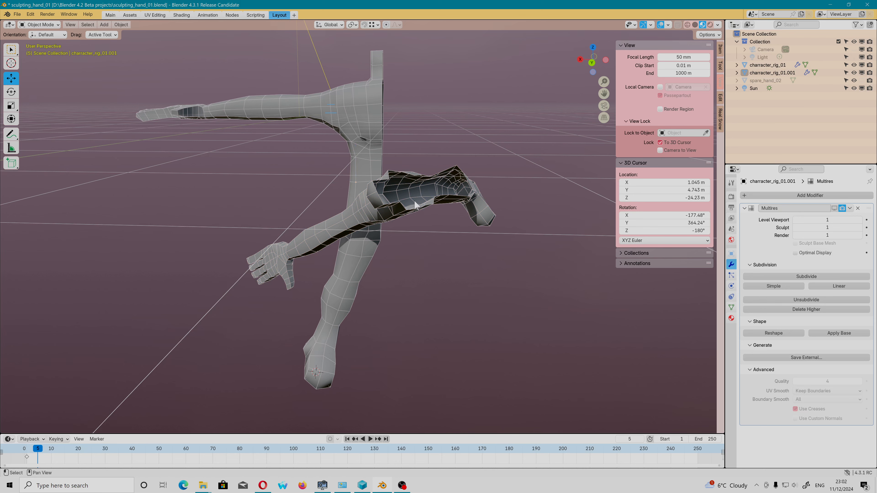
key("Delete")
Duplicate the character mesh and move the copy along X by about -21.3 m and a further -10.12 m.
left_click(370, 194)
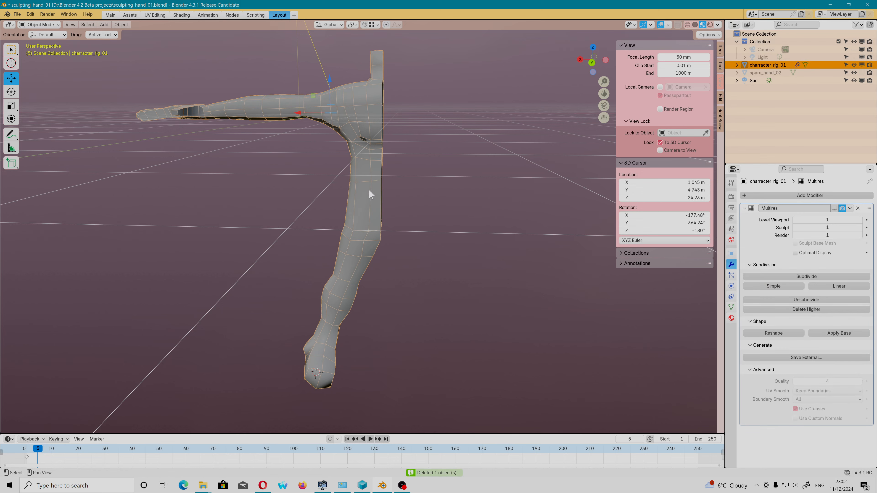
key("shift+d")
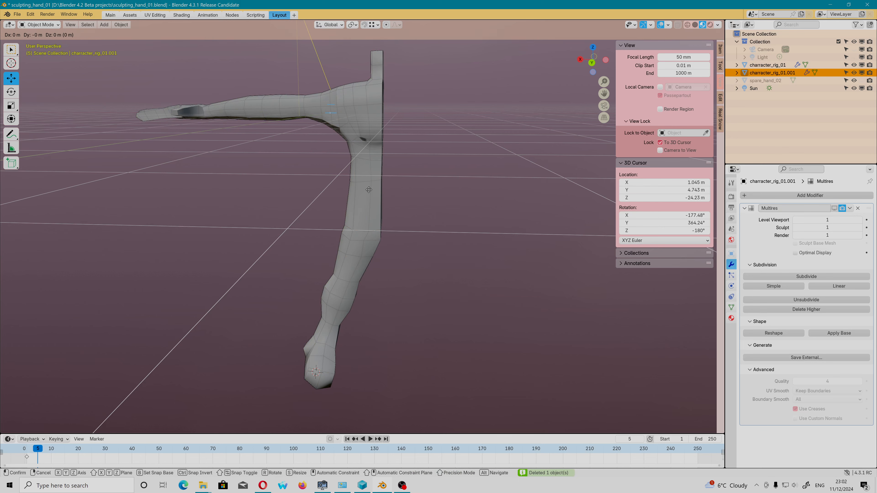
right_click(371, 190)
left_click_drag(310, 114, 547, 116)
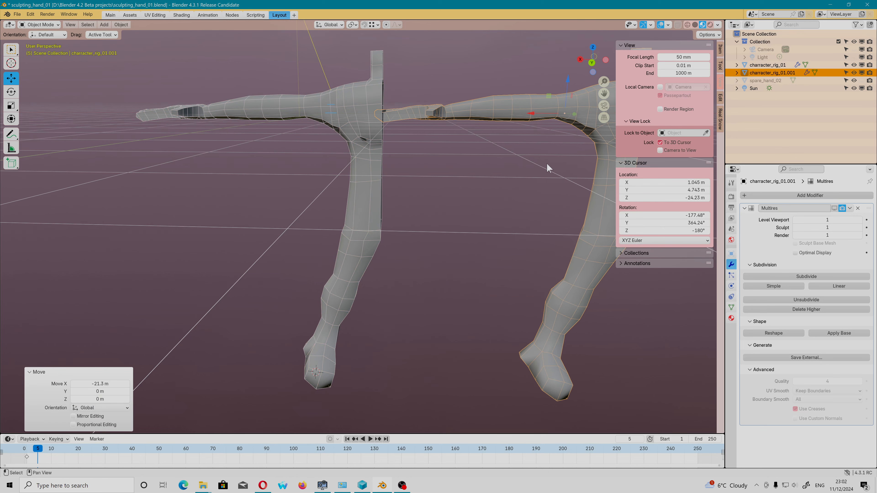
middle_click_drag(547, 165, 307, 161, "shift")
left_click_drag(272, 116, 388, 116)
Place the 3D cursor on the copy's thumb tip and enable the Multires modifier's viewport display.
middle_click_drag(346, 147, 253, 206)
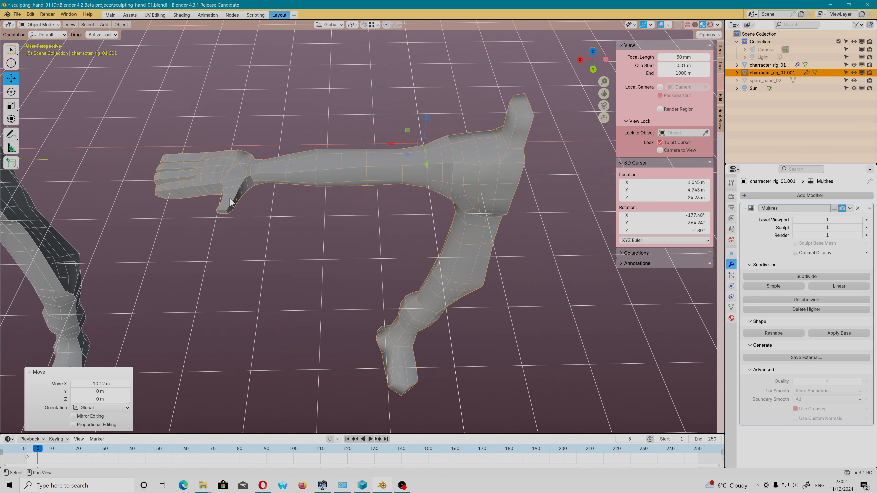
right_click(225, 205, "shift")
scroll(228, 204, "up", 9)
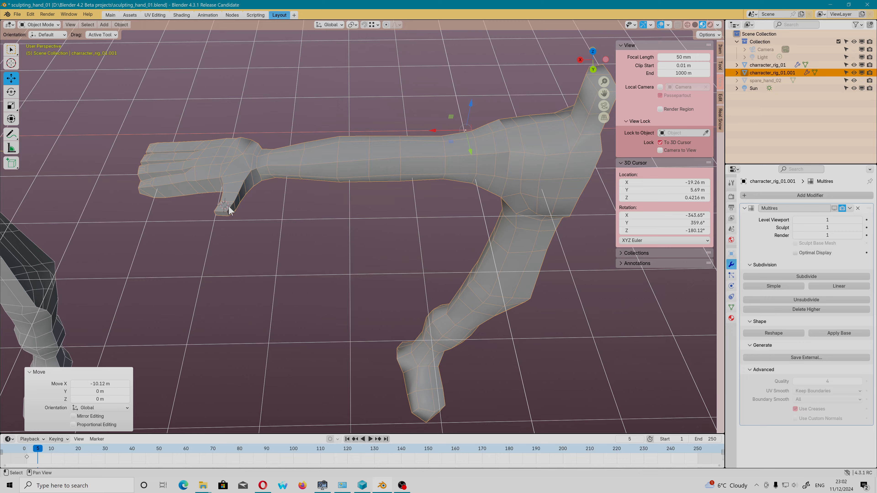
middle_click_drag(228, 203, 435, 217)
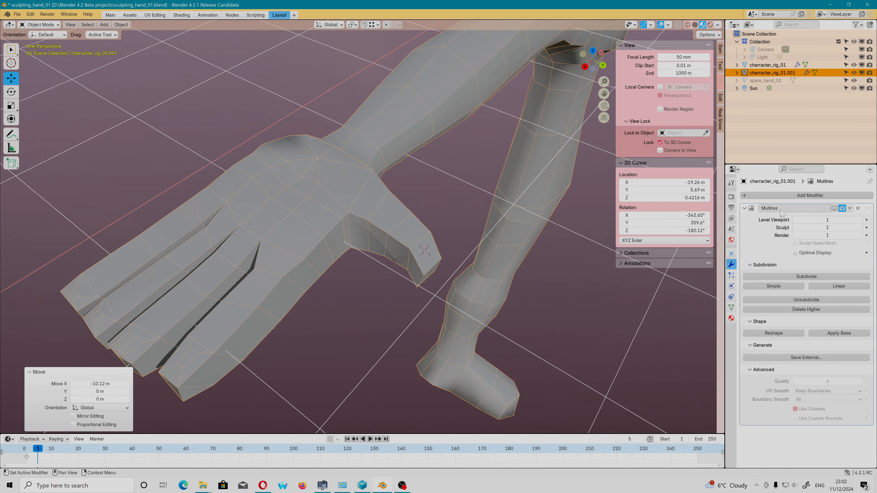
left_click(834, 208)
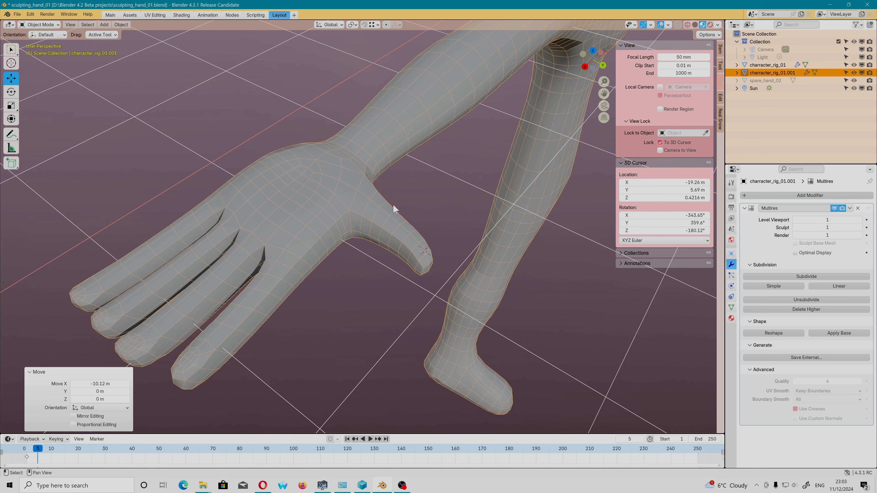
Enter Edit Mode on the copy and select the sloping face at the tip of the thumb.
key("Tab")
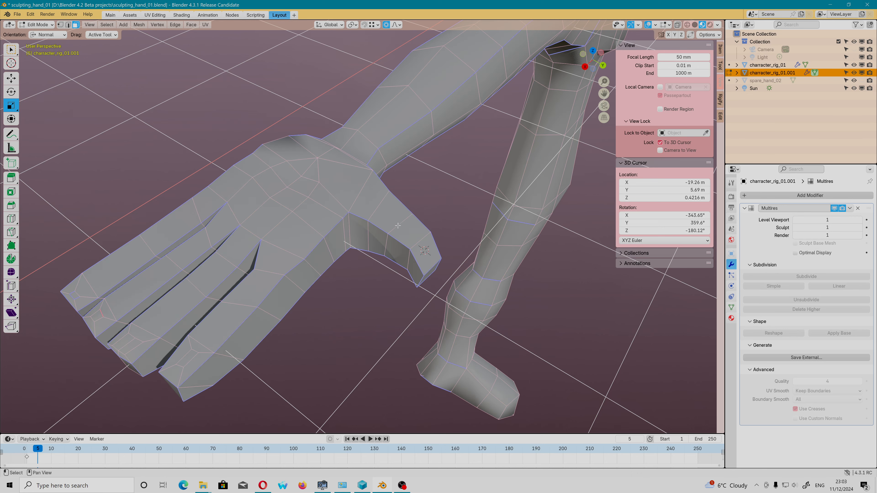
left_click(423, 246)
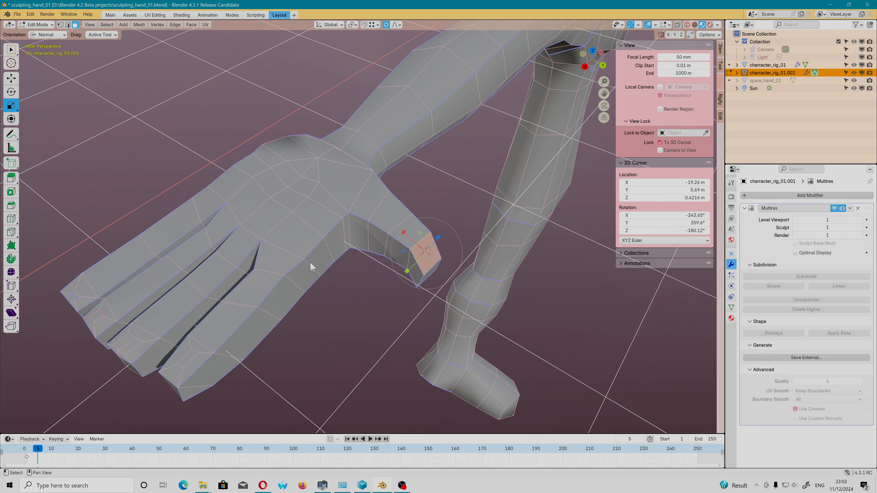
middle_click_drag(310, 261, 262, 254)
scroll(504, 299, "up", 3)
scroll(503, 298, "up", 3)
middle_click_drag(503, 298, 453, 255)
scroll(443, 331, "up", 1)
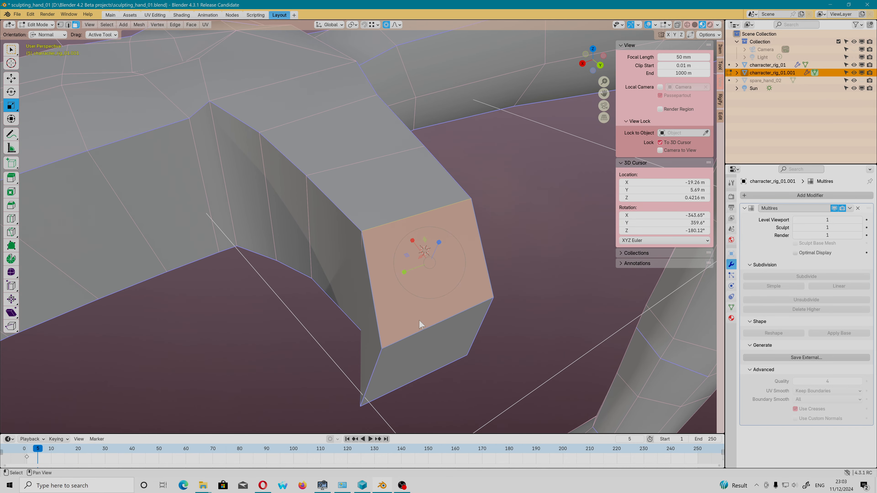
Knife-cut inset lines along the finger-side edge and the end edge of the thumb-tip face, joining them to its corners.
key("k")
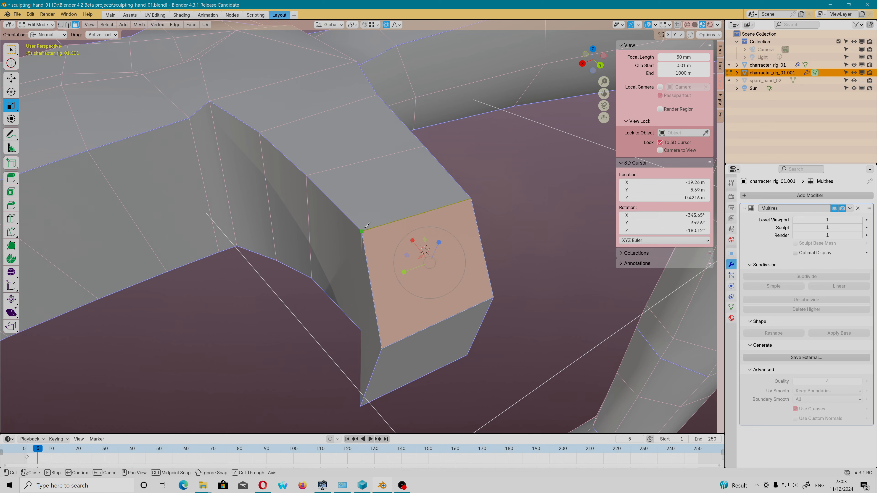
left_click(384, 241)
left_click(397, 314)
left_click(382, 347)
key("Return")
key("k")
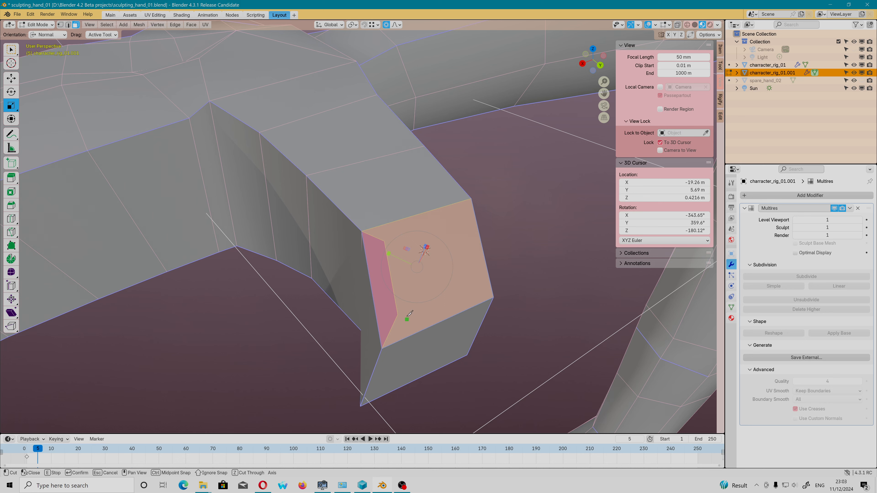
left_click(398, 314)
left_click(472, 285)
left_click(493, 296)
key("Return")
Complete the inset rectangle on the thumb-tip face with knife cuts along its two remaining edges, and clear the selection.
key("k")
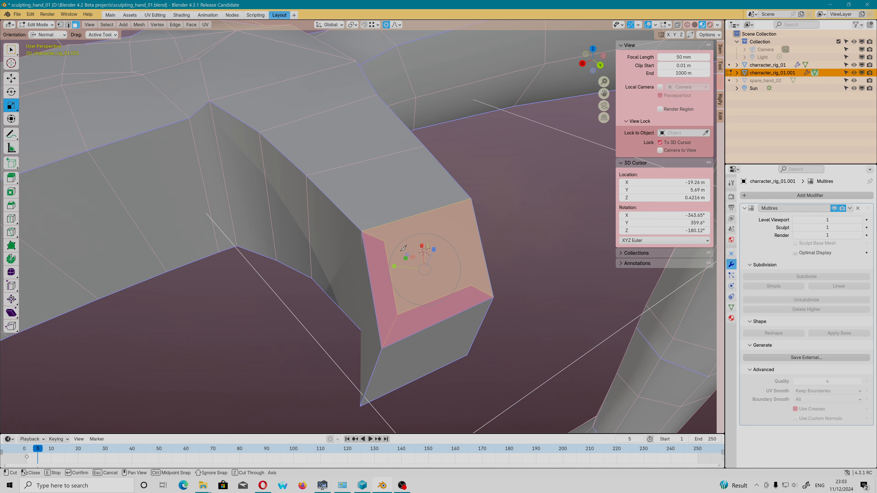
left_click(384, 240)
left_click(453, 220)
left_click(471, 198)
key("Return")
key("k")
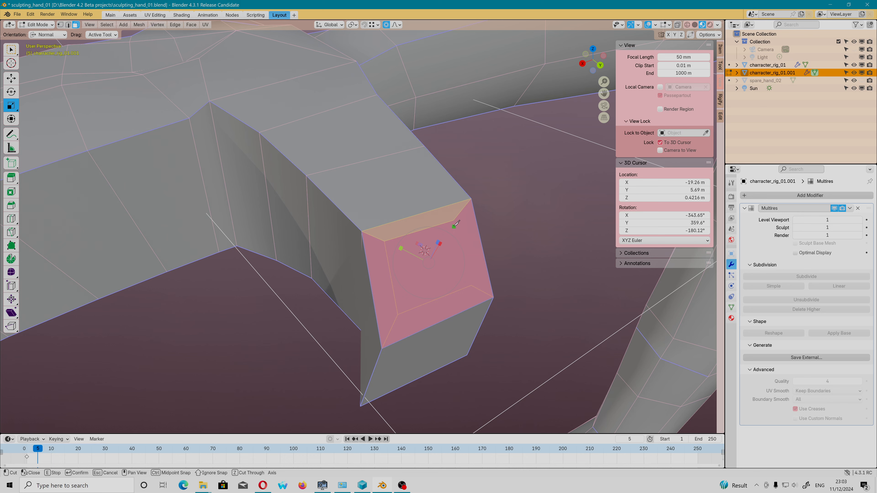
left_click(454, 220)
left_click(471, 285)
key("Return")
left_click(519, 268)
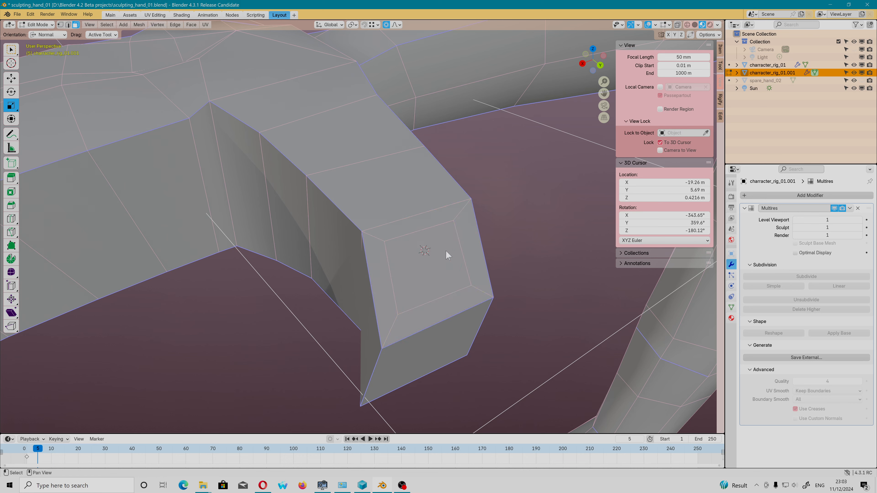
Knife-cut a lengthwise line down the middle of the thumb-tip face and on across the thumb's end face.
key("k")
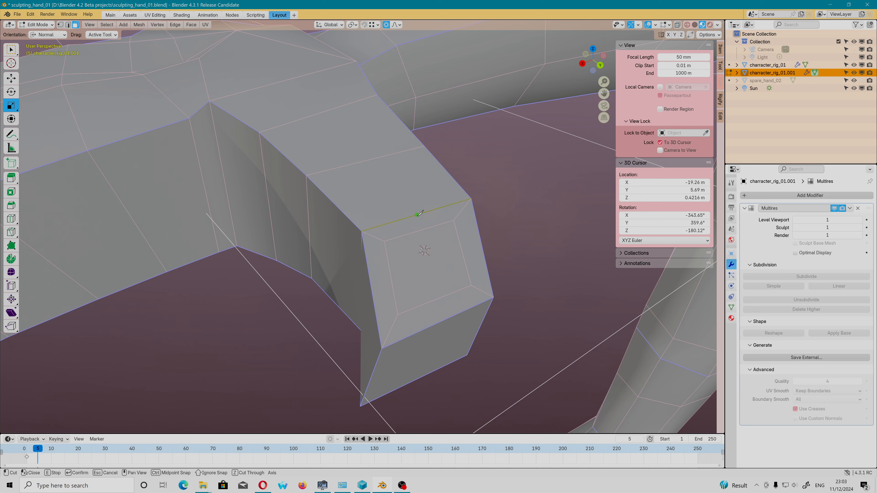
left_click(441, 297)
left_click(442, 320)
left_click(432, 370)
key("Return")
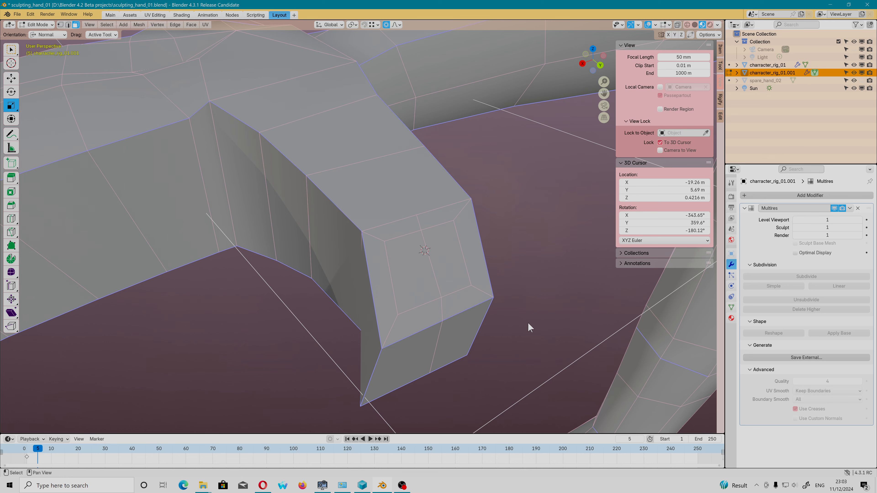
Preview the smoothed thumb and move the end face's middle edge about 0.09 m on X and 0.176 m on Y with proportional editing.
key("Tab")
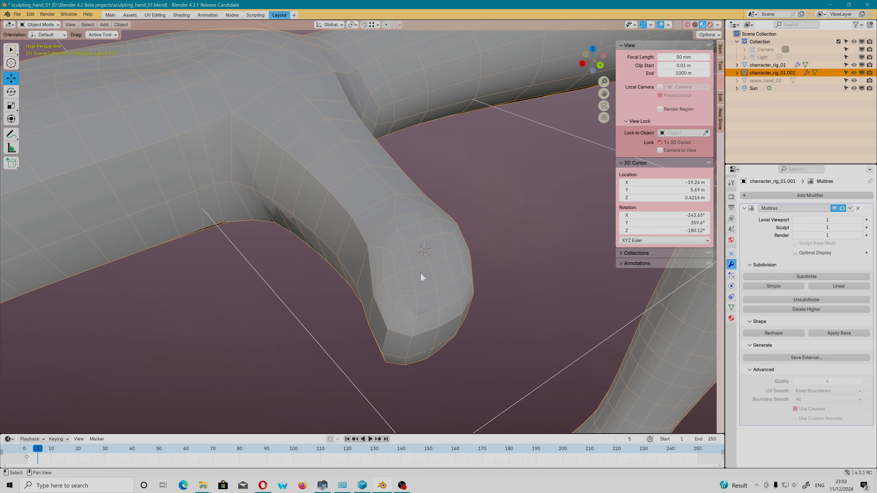
middle_click_drag(419, 273, 429, 338)
key("Tab")
left_click(429, 338)
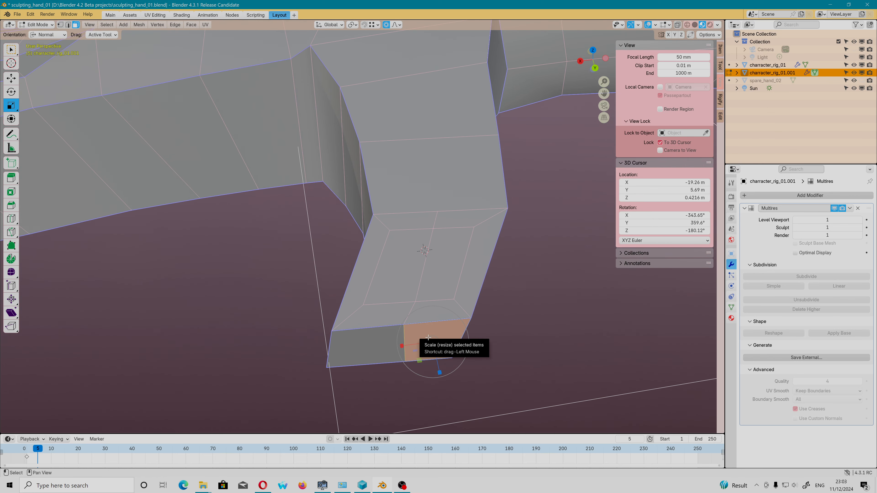
key("2")
left_click(396, 326)
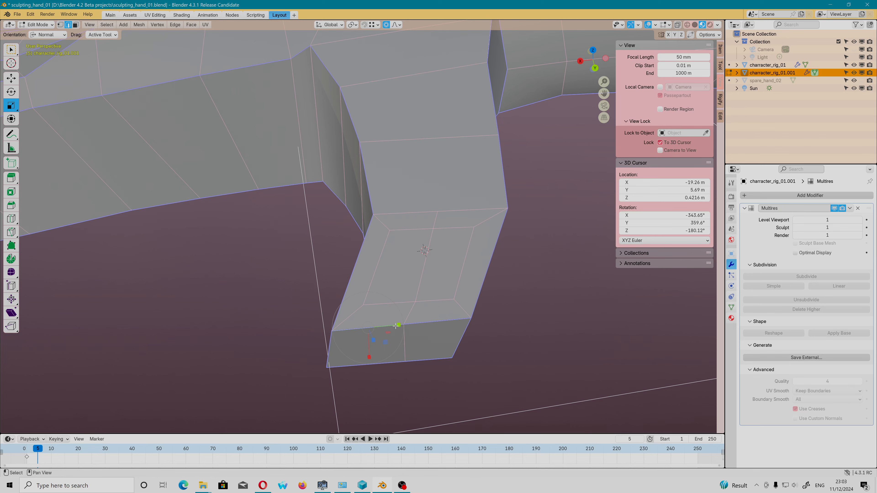
left_click(407, 351)
key("g")
middle_click_drag(475, 308, 474, 334)
key("g")
key("shift+z")
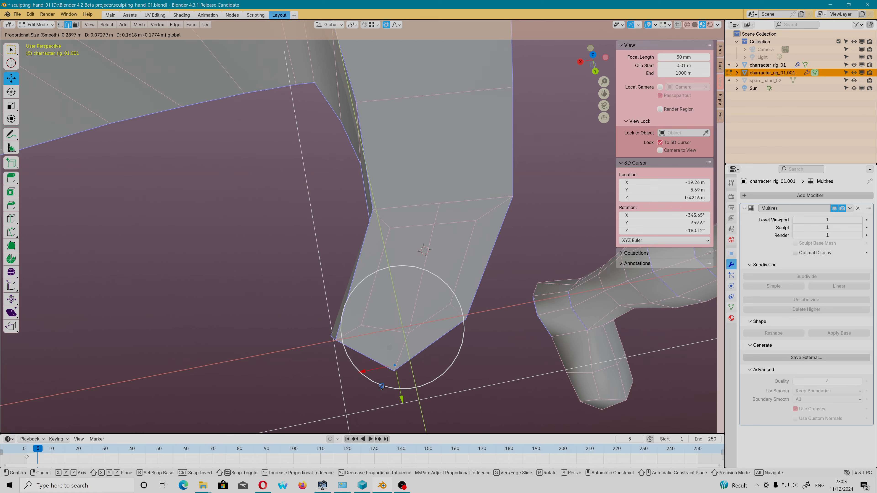
left_click(379, 390)
Return to Object Mode and check the whole hand and thumb with the Multires smoothing.
middle_click_drag(390, 369, 434, 271)
scroll(433, 271, "down", 6)
scroll(445, 273, "up", 3)
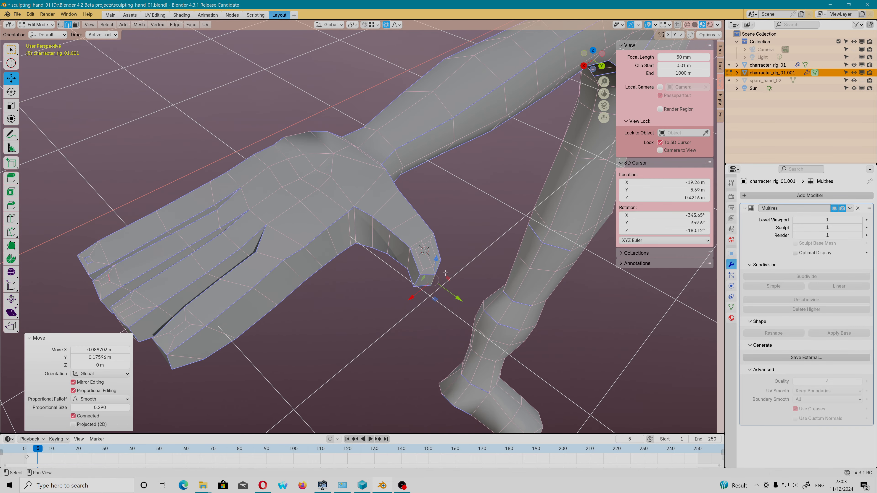
left_click(455, 263)
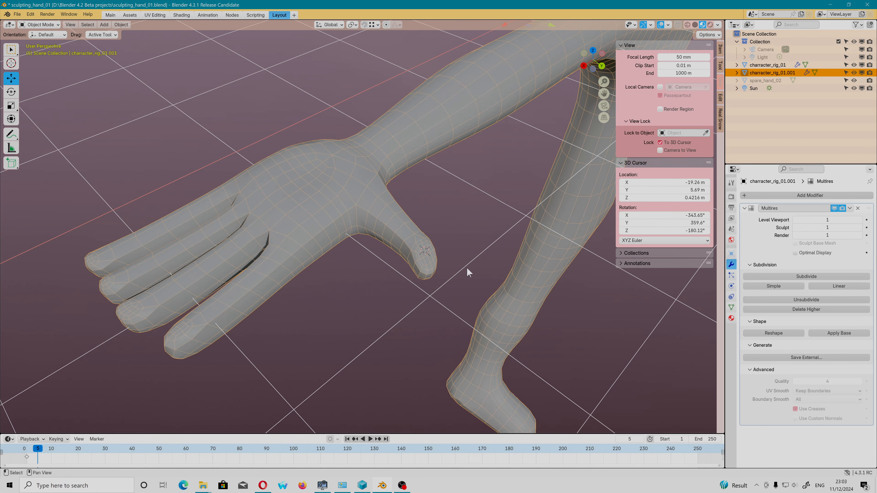
Check the palm and thumb of the base mesh in Edit Mode, and return to Object Mode.
scroll(423, 267, "up", 4)
scroll(424, 270, "down", 4)
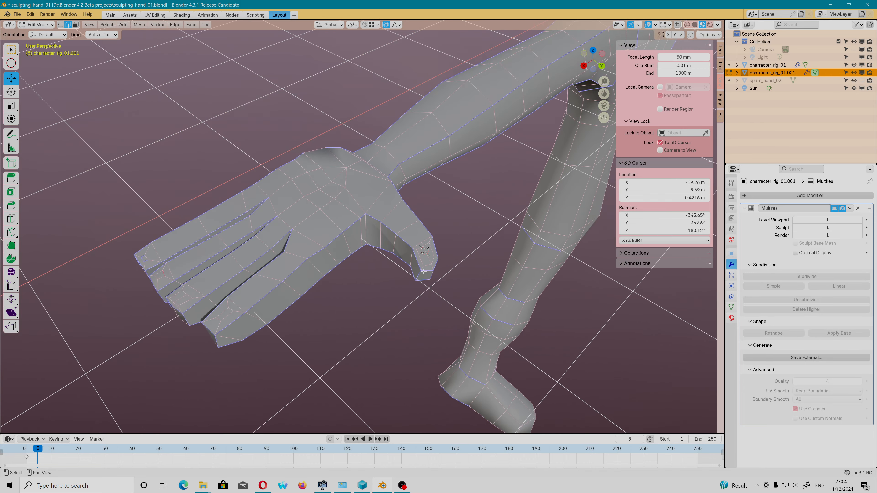
key("Tab")
key("Tab")
middle_click_drag(425, 272, 263, 277)
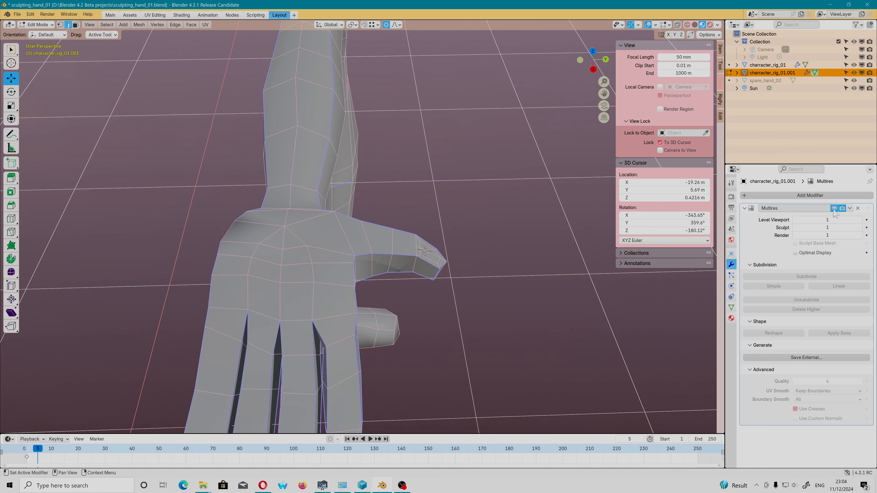
key("Tab")
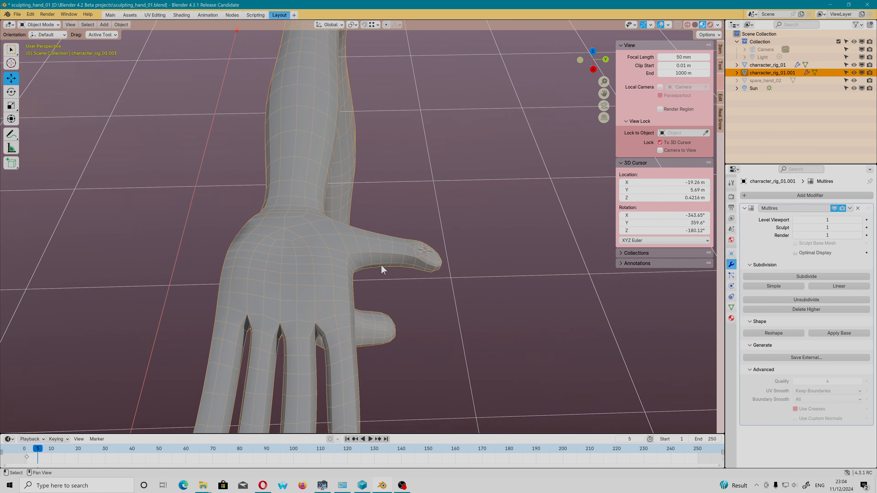
Hide the Multires smoothing in the viewport and place the 3D cursor at the armpit to examine the base mesh there.
left_click(835, 208)
mouse_move(386, 287)
middle_mouse_down()
mouse_move(407, 309)
mouse_move(501, 319)
mouse_move(361, 339)
mouse_move(583, 330)
mouse_move(387, 288)
middle_mouse_up()
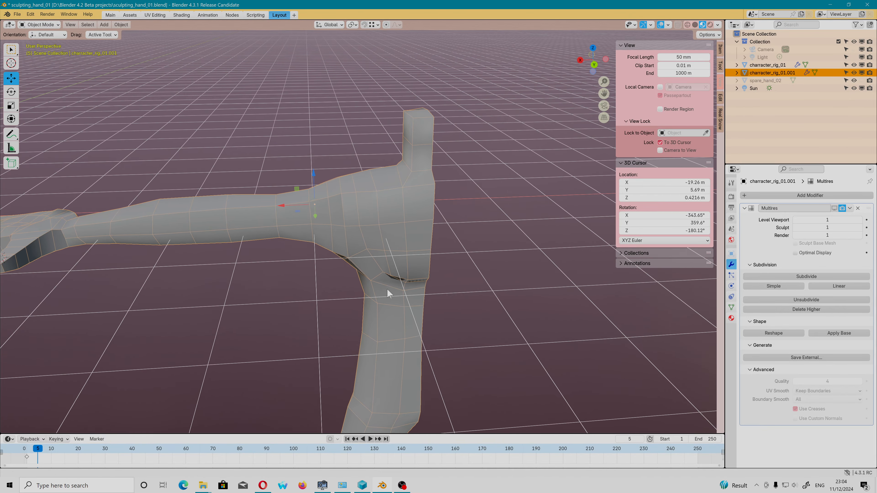
right_click(373, 254, "shift")
scroll(376, 248, "up", 10)
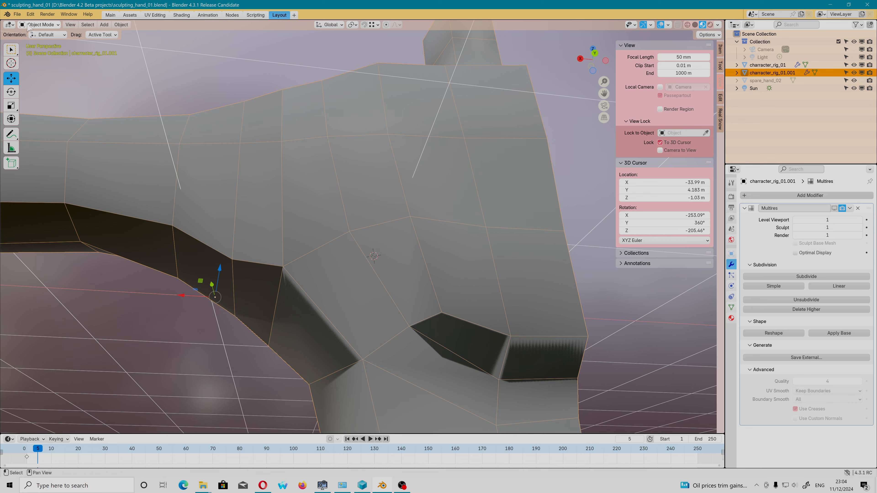
Switch briefly to Edit Mode and back to Object Mode, and review the object's Apply options down to All Transforms.
left_click(39, 24)
left_click(40, 36)
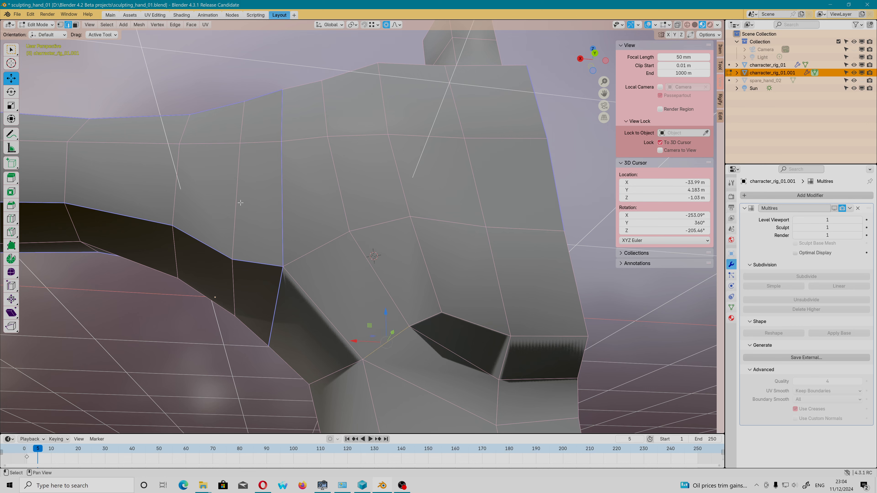
left_click(40, 25)
left_click(38, 29)
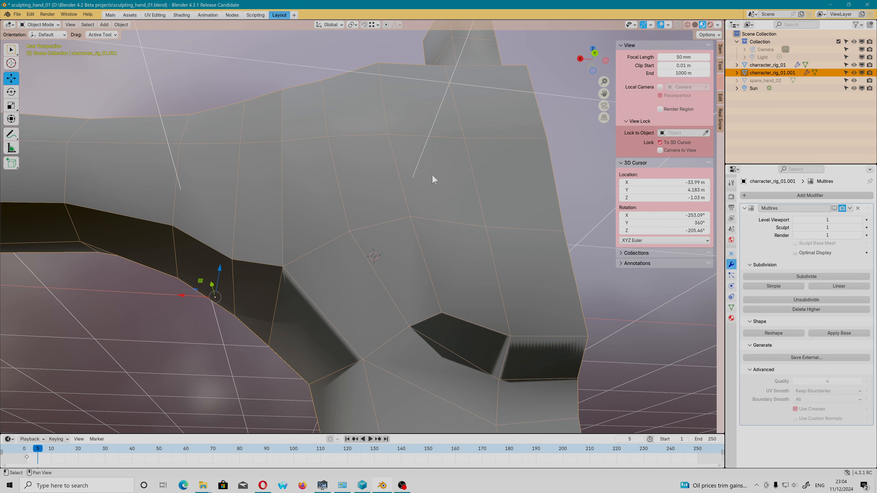
left_click(121, 24)
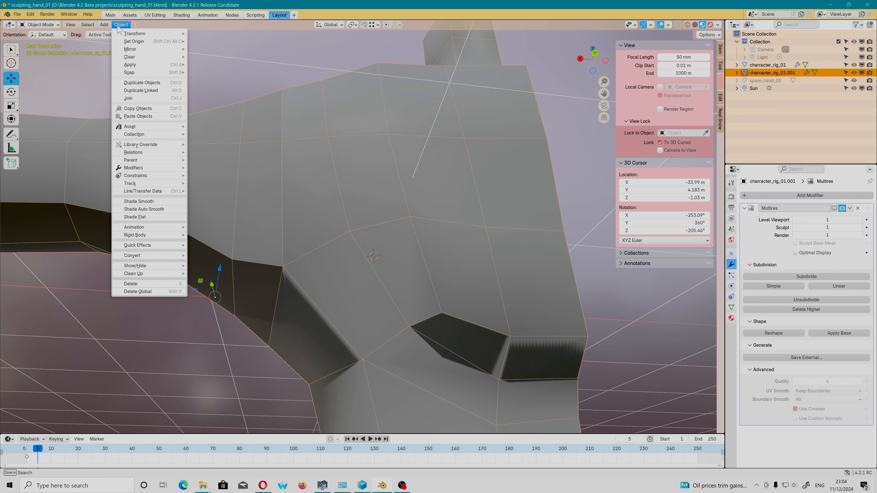
mouse_move(140, 35)
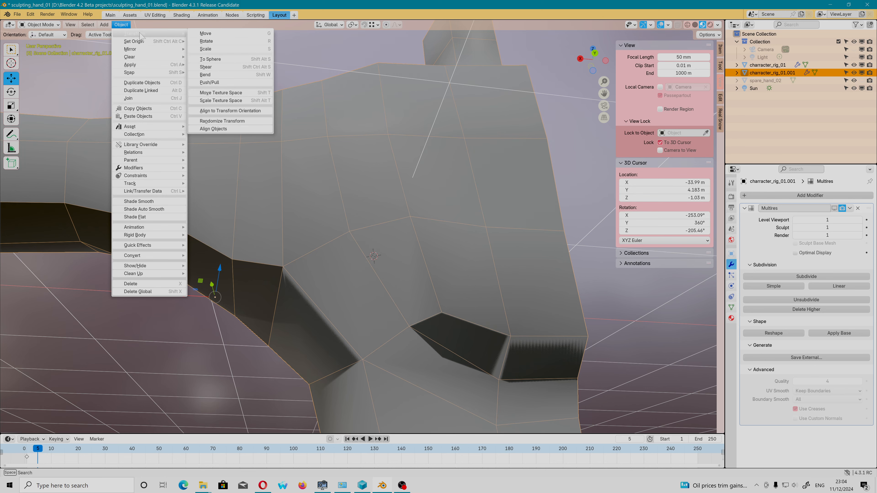
mouse_move(138, 65)
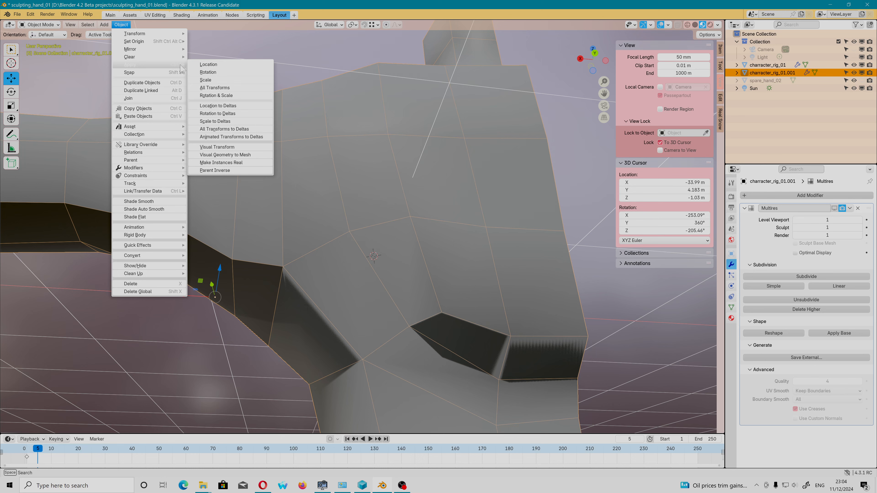
left_click(226, 88)
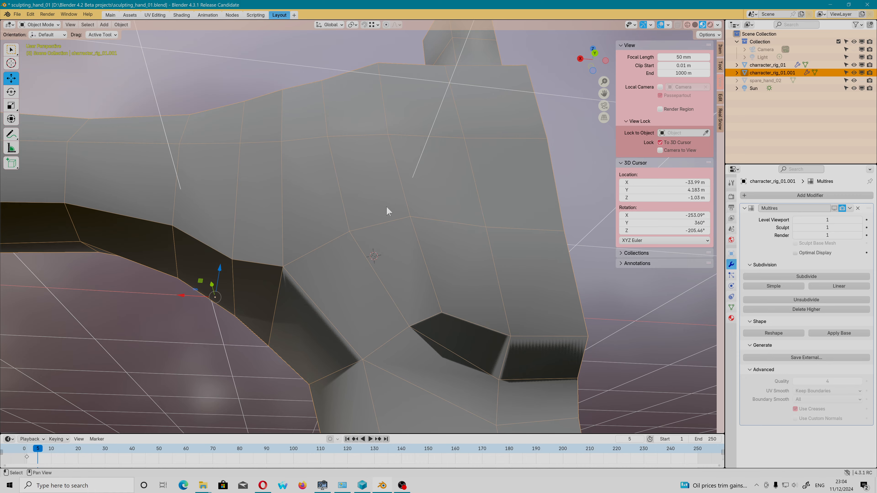
Show the Multires smoothing again, place the 3D cursor at the thumb's base, and examine the smoothed hand and arm.
scroll(385, 208, "down", 5)
scroll(383, 206, "down", 1)
middle_click_drag(255, 184, 256, 273)
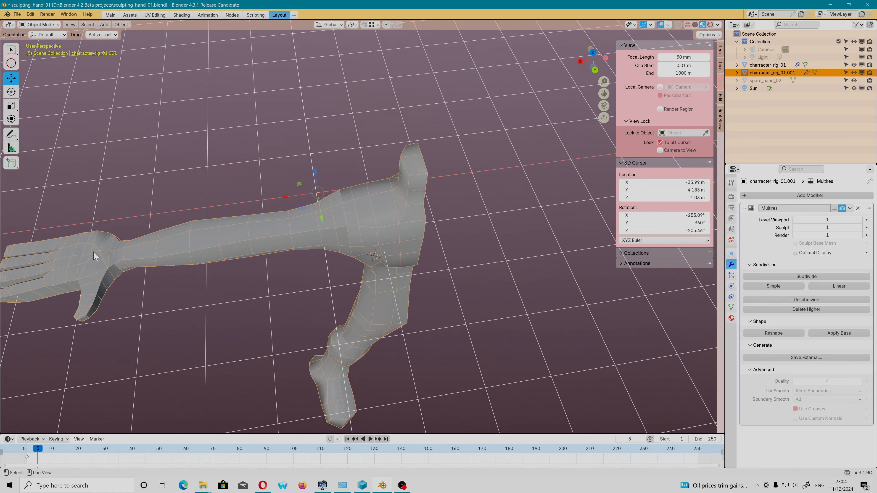
middle_click_drag(63, 258, 120, 249, "shift")
scroll(131, 254, "up", 4)
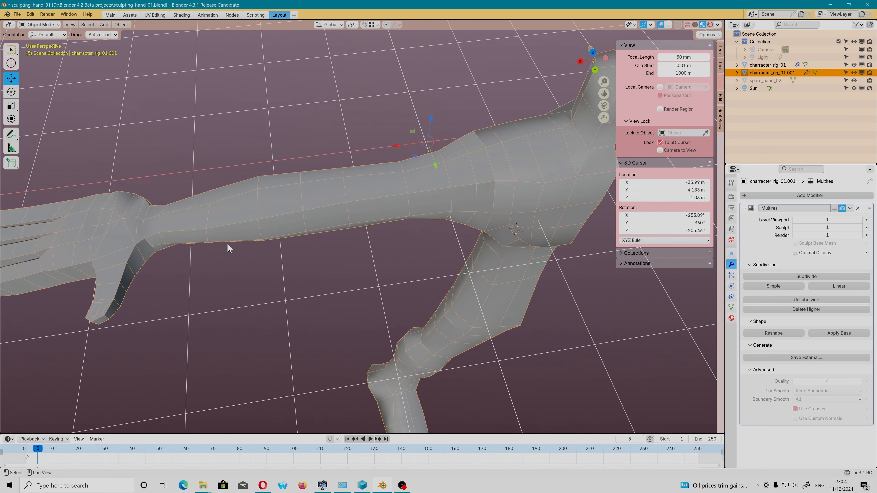
scroll(138, 226, "down", 4)
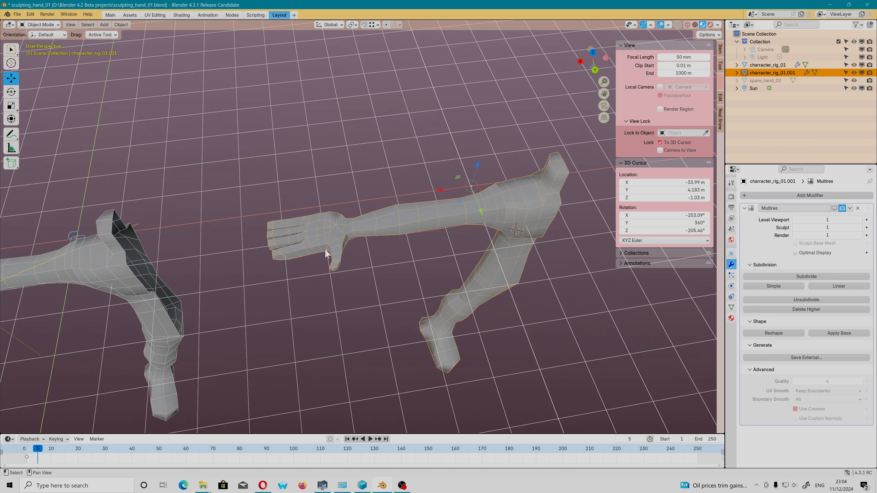
left_click(834, 208)
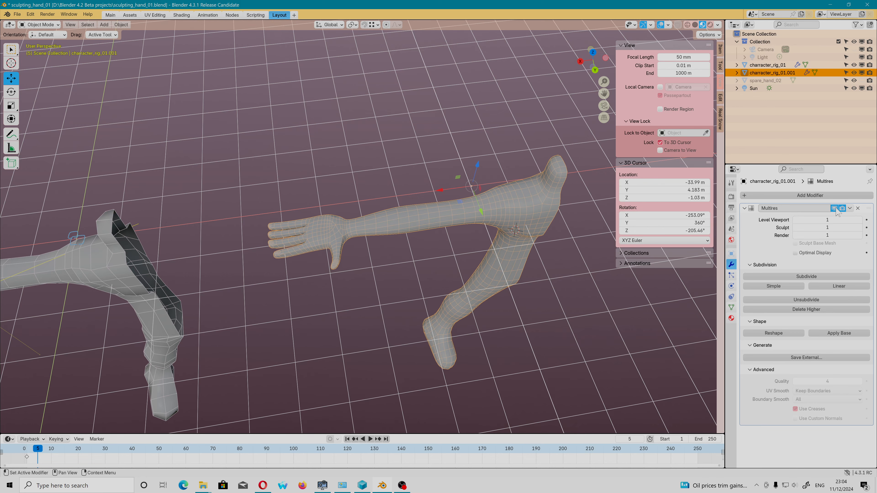
right_click(333, 245, "shift")
scroll(333, 245, "up", 8)
middle_click_drag(413, 294, 352, 298, "shift")
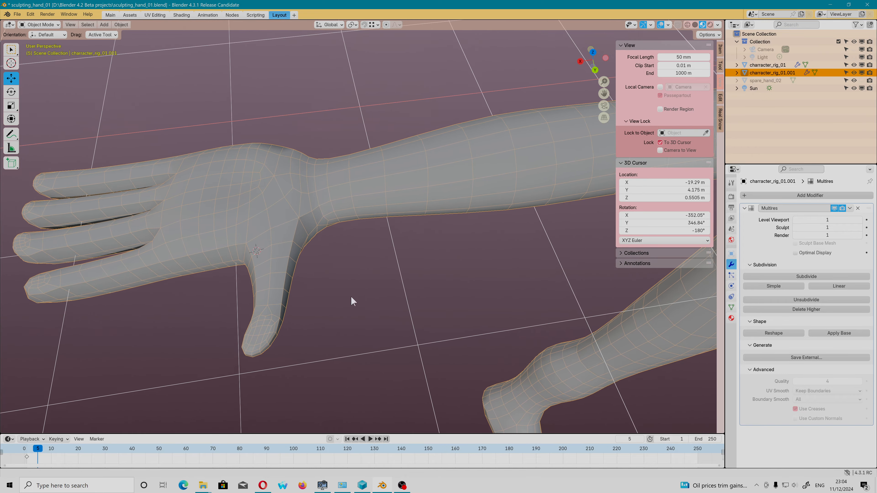
scroll(413, 296, "down", 3)
middle_click_drag(414, 297, 510, 325)
scroll(236, 284, "up", 3)
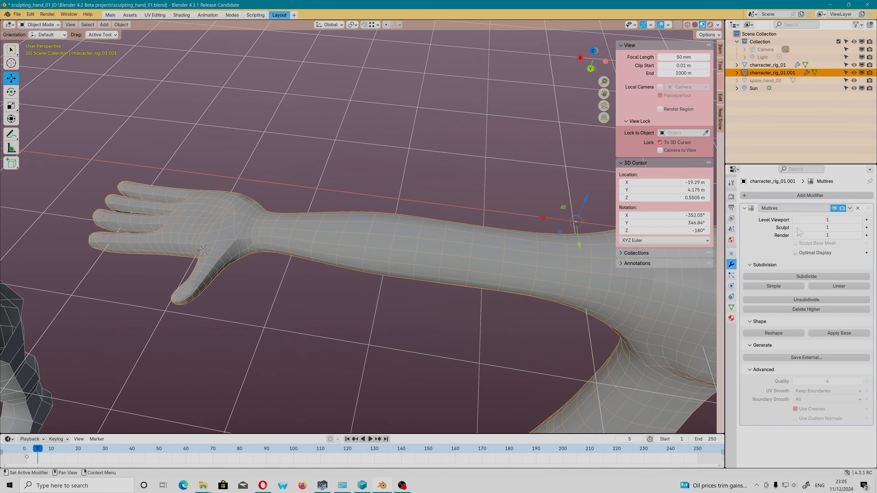
Hide the Multires smoothing in the viewport and revisit the All Transforms option for applying the object's transforms.
left_click(834, 208)
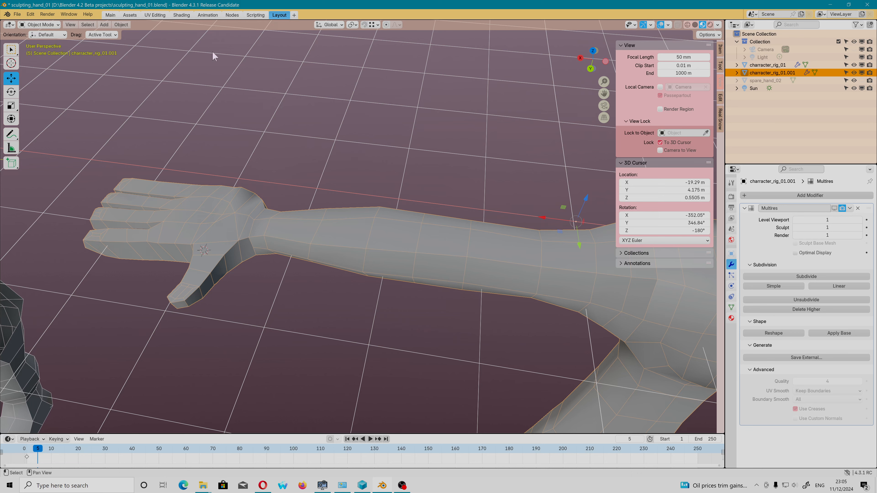
left_click(121, 25)
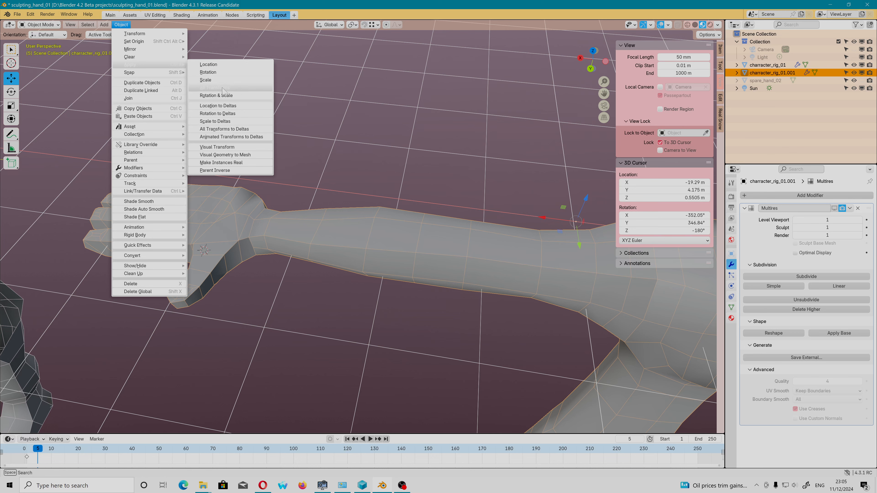
left_click(216, 89)
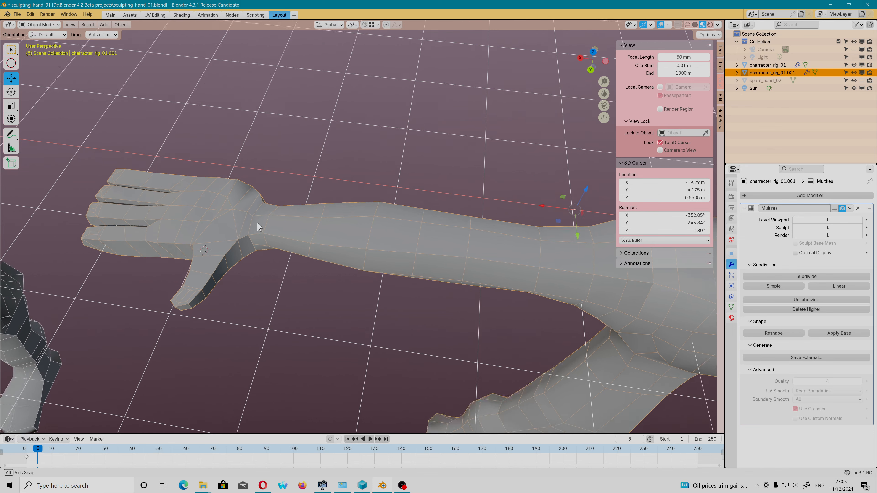
Knife-cut a wedge in Edit Mode from the upper palm vertex across the wrist to a forearm vertex and back to the lower palm.
middle_click_drag(264, 244, 261, 243)
scroll(182, 220, "down", 3)
scroll(179, 221, "up", 2)
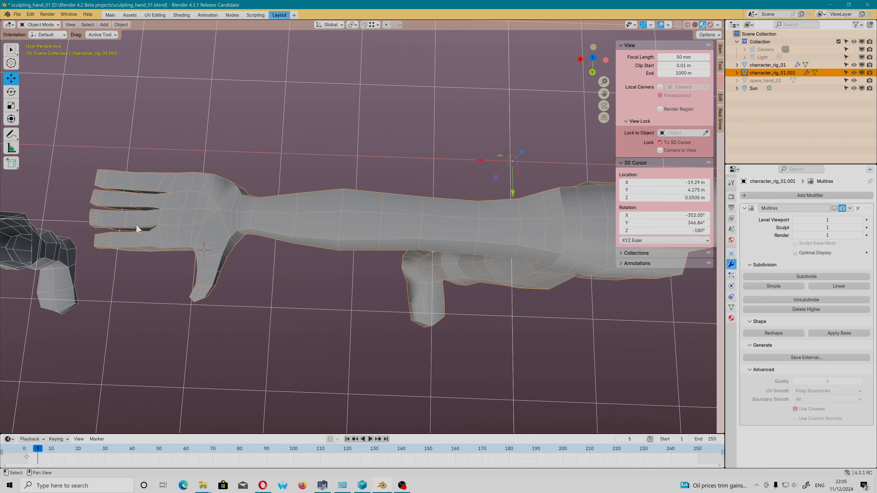
middle_click_drag(137, 227, 256, 236, "shift")
scroll(257, 239, "up", 8)
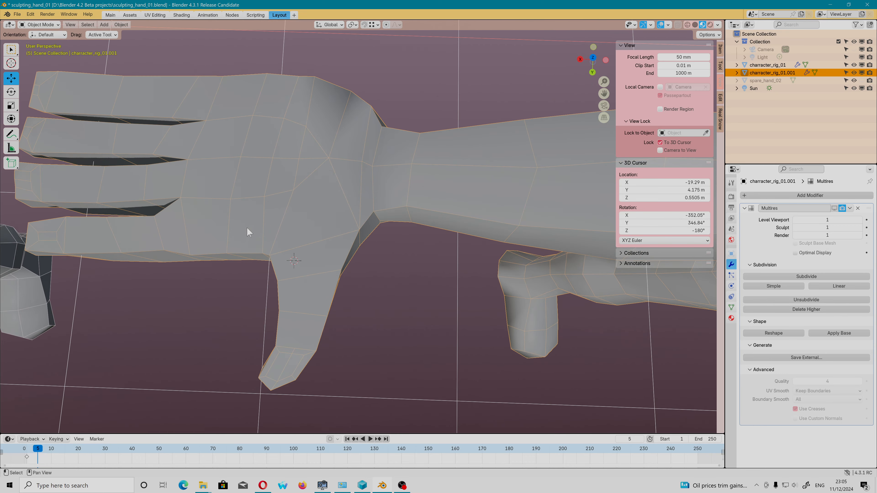
scroll(248, 232, "down", 5)
middle_click_drag(284, 235, 331, 329)
scroll(327, 234, "up", 3)
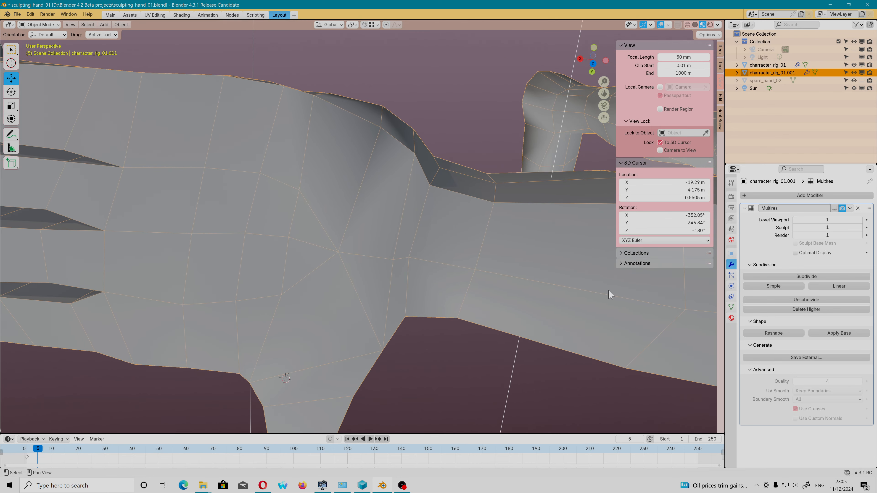
key("Tab")
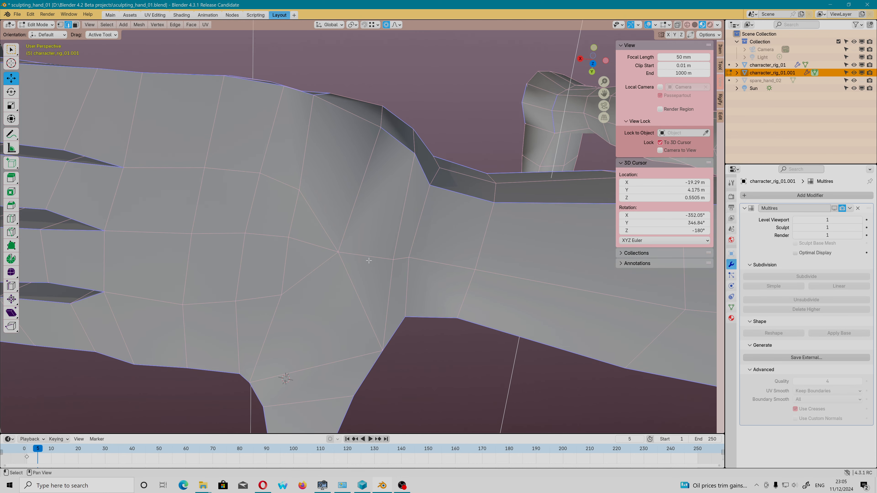
key("k")
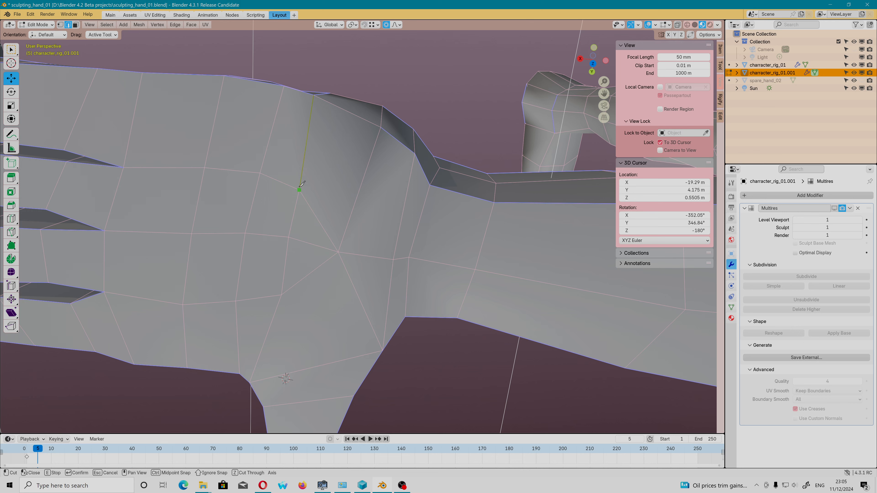
left_click(299, 190)
left_click(402, 218)
left_click(475, 270)
left_click(282, 295)
key("Return")
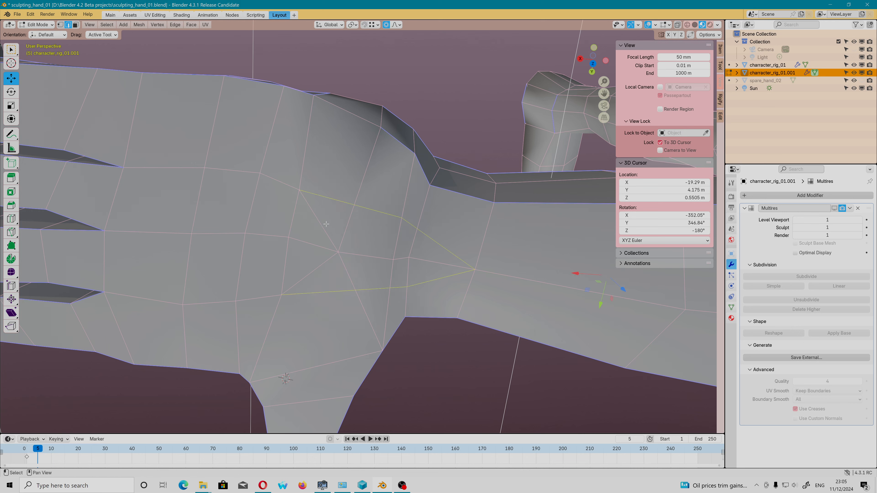
Dissolve the old diagonal edges meeting at the palm's star-shaped vertex beside the wrist, and clear the selection.
left_click(298, 276, "shift")
key("x")
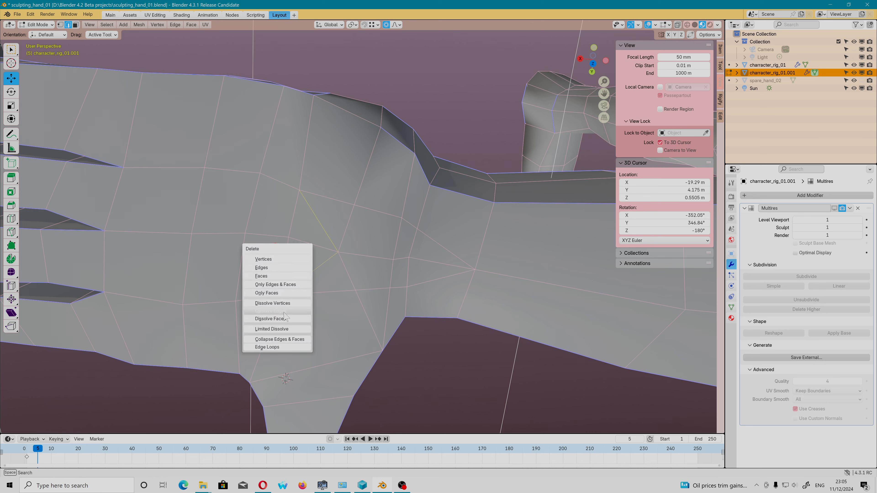
left_click(284, 312)
left_click(468, 132)
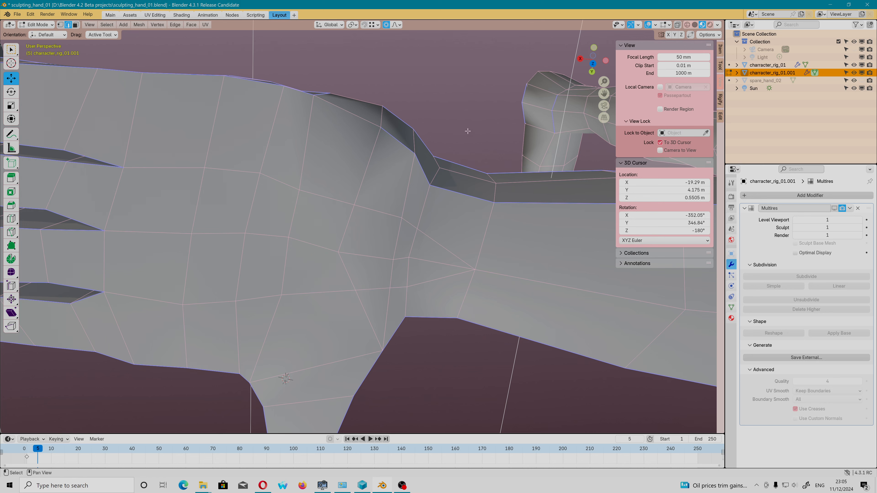
Check the reworked palm and wrist in Object Mode with the Multires smoothing shown, and hide the smoothing again.
key("Tab")
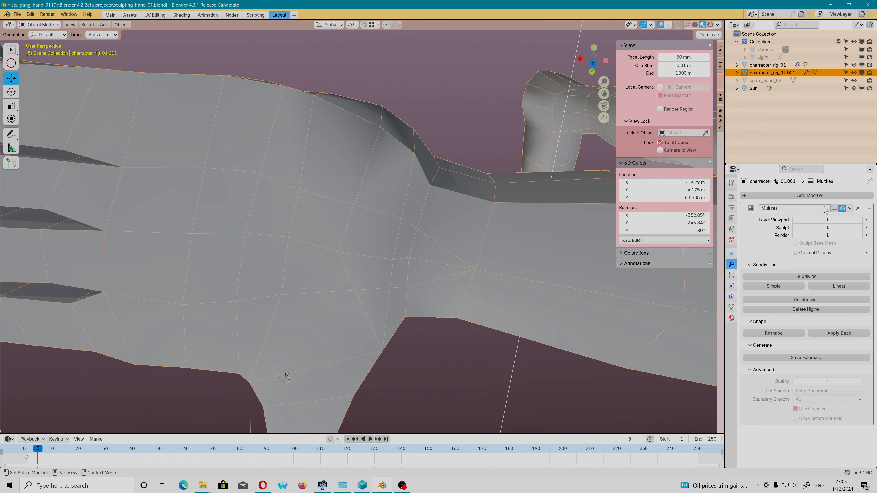
scroll(305, 259, "down", 5)
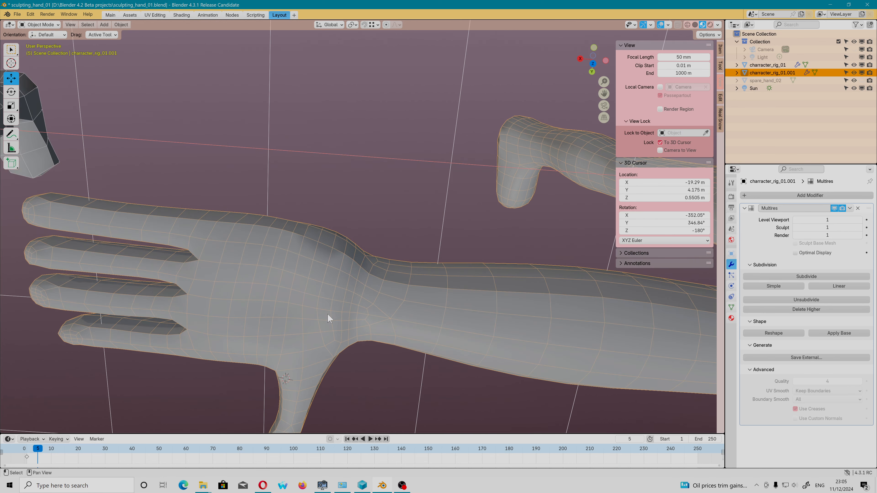
middle_click_drag(328, 319, 341, 260)
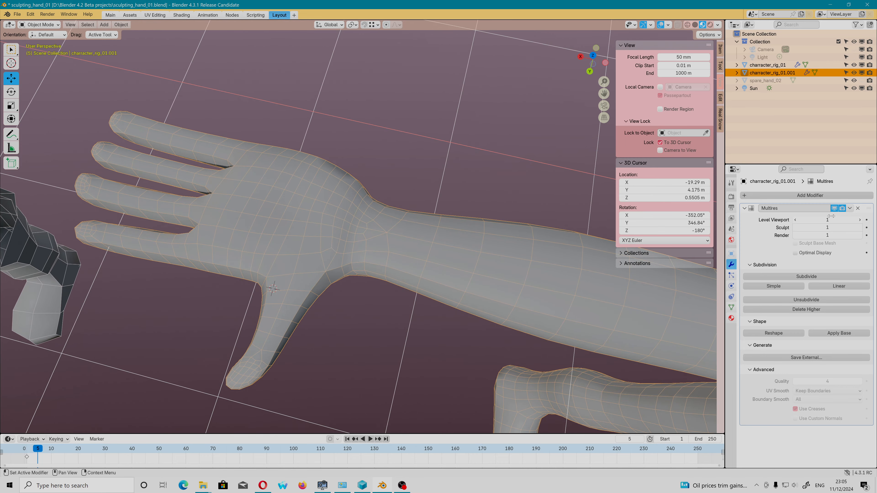
left_click(835, 209)
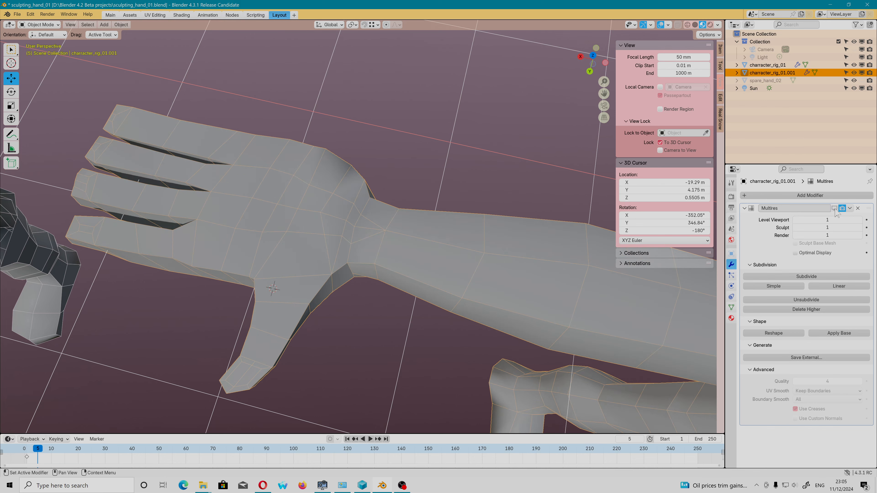
Enter Edit Mode and examine the base mesh of the foot's sole, the arm and the hand.
key("Tab")
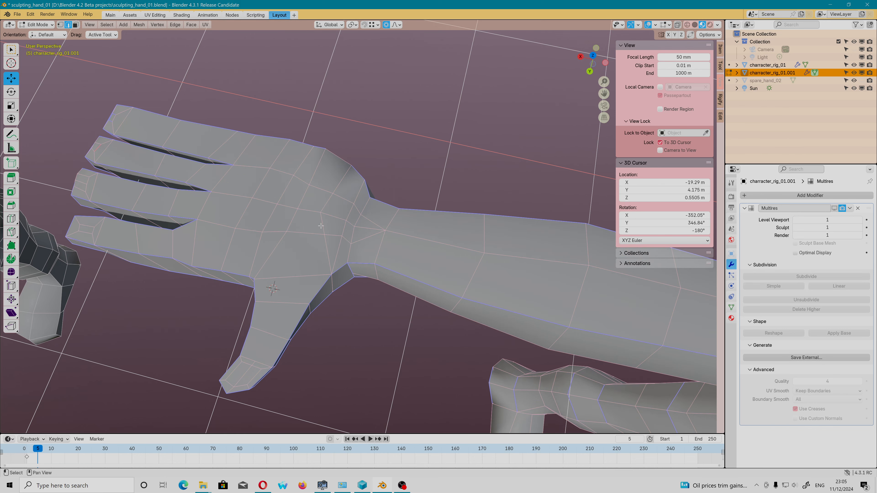
scroll(320, 226, "down", 9)
middle_click_drag(446, 405, 296, 301)
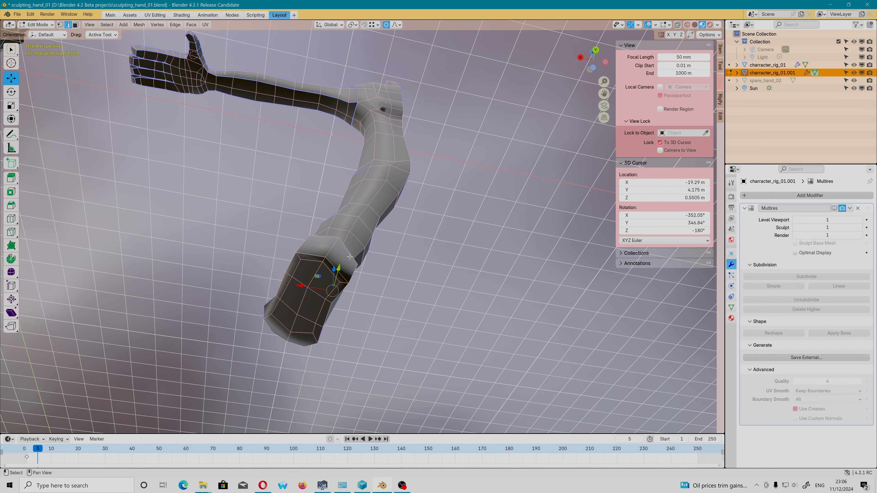
middle_click_drag(349, 257, 385, 254)
scroll(218, 109, "up", 5)
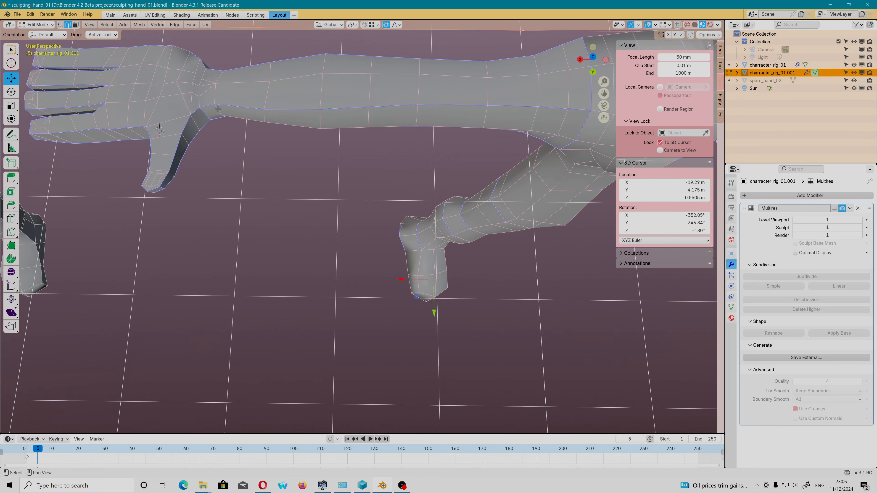
middle_click_drag(218, 109, 248, 167)
Return to Object Mode to review the object's Apply options, and re-enter Edit Mode with the forearm in view.
left_click(37, 25)
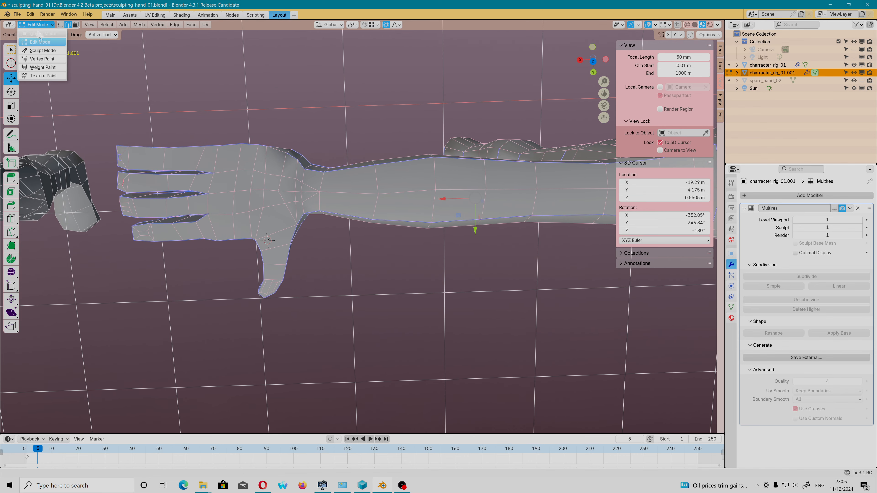
left_click(45, 34)
left_click(121, 24)
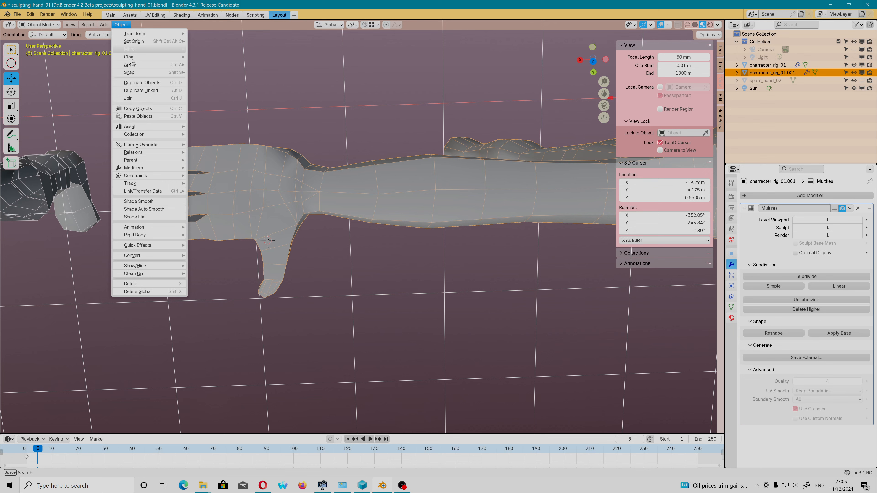
mouse_move(148, 64)
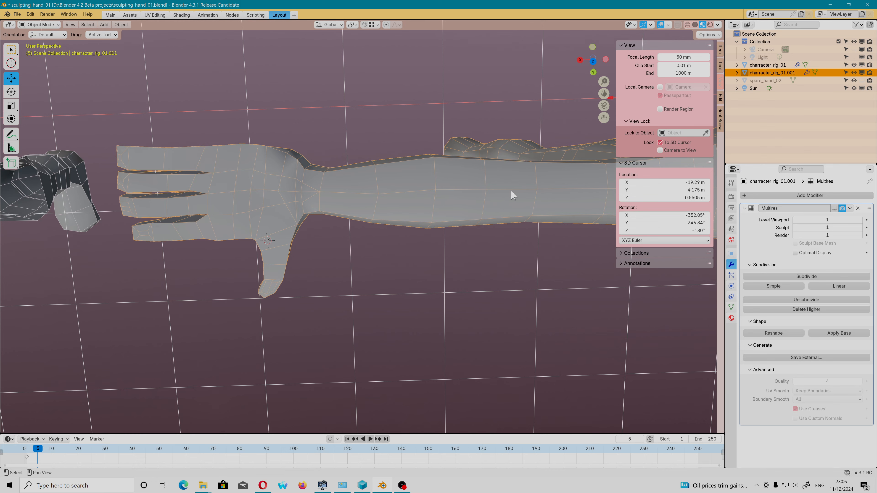
middle_click_drag(511, 190, 404, 184, "shift")
key("Tab")
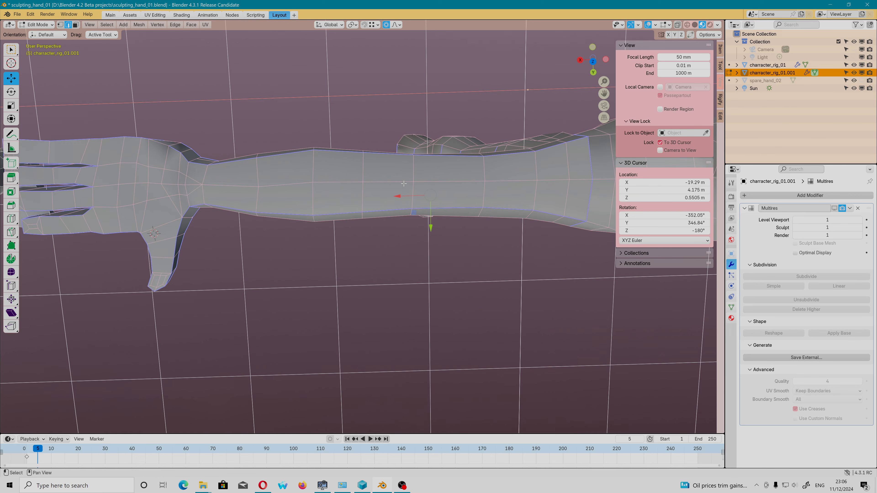
middle_click_drag(400, 184, 455, 271)
left_click(402, 485)
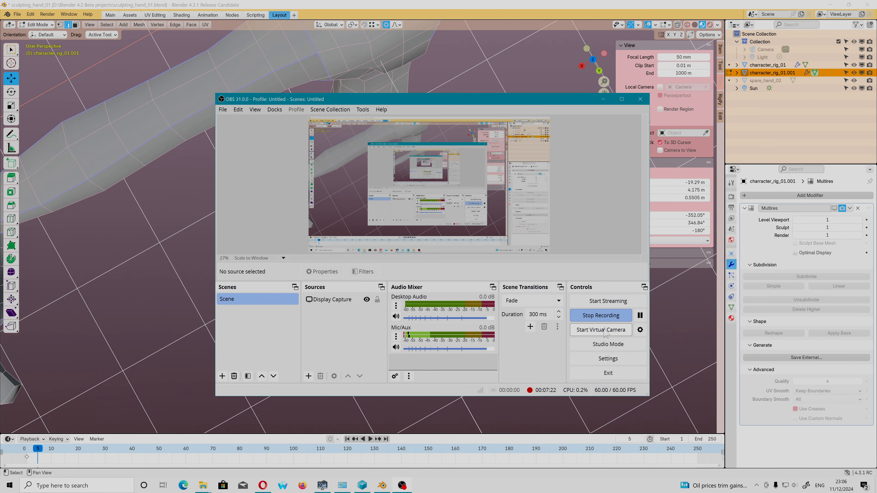